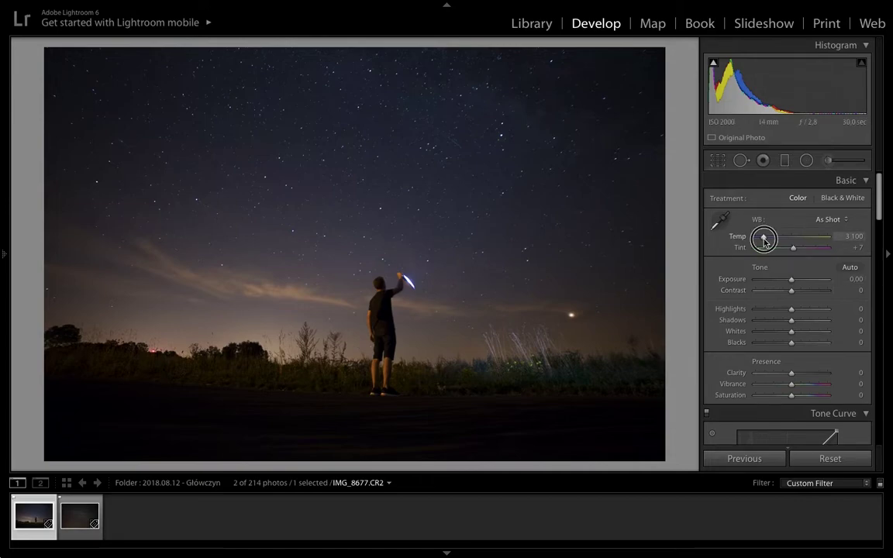
Cool the white balance to Temp 2894 and set Tint to +3.
{"action": "left_click_drag", "start_coordinate": [763, 241], "coordinate": [762, 242]}
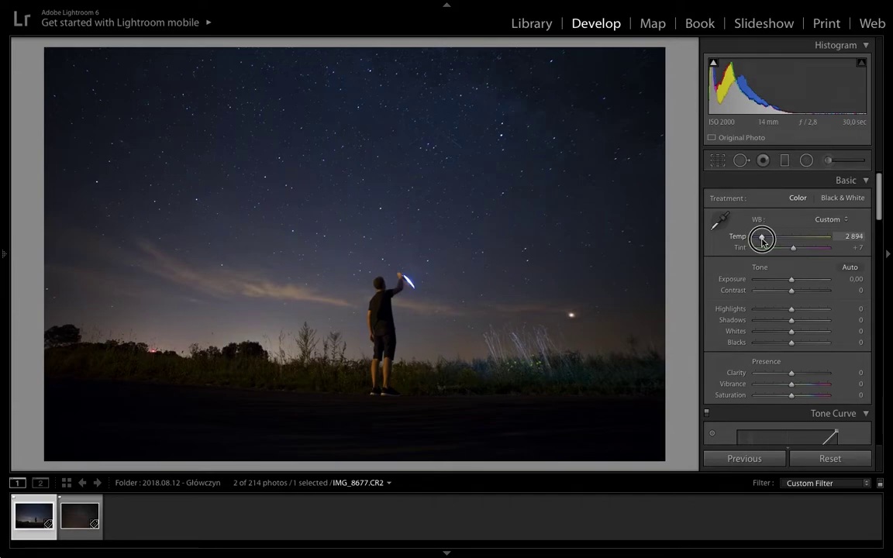
{"action": "left_click_drag", "start_coordinate": [762, 242], "coordinate": [763, 242]}
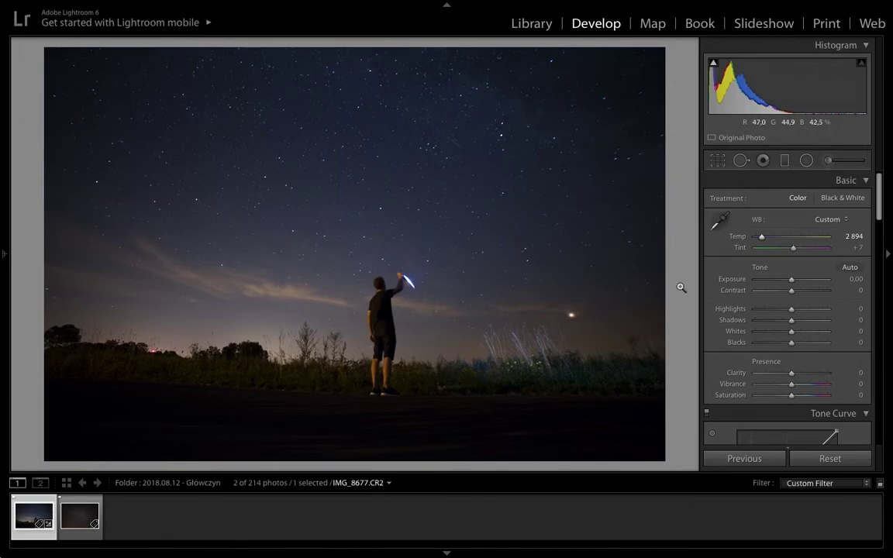
{"action": "left_click_drag", "start_coordinate": [794, 248], "coordinate": [793, 249]}
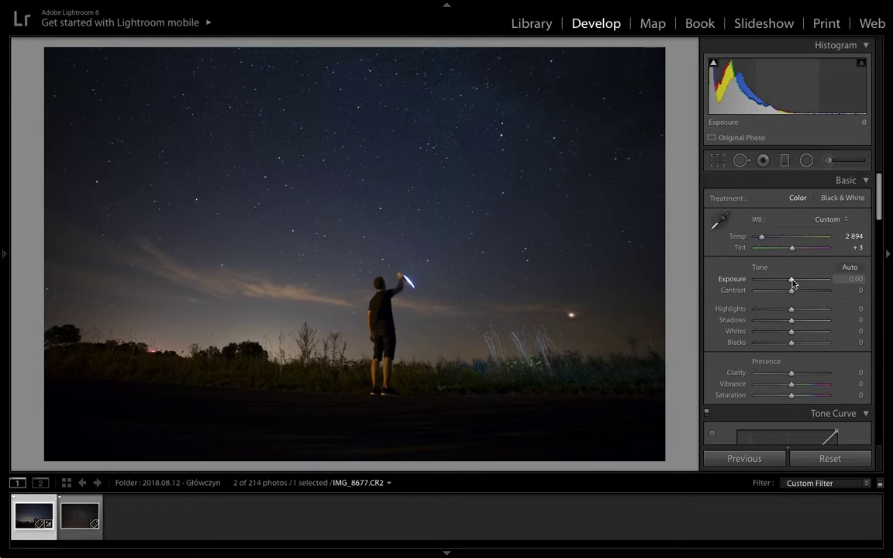
Set Exposure -0.20, Contrast +6, Highlights -12 and Shadows +3.
{"action": "left_click_drag", "start_coordinate": [792, 284], "coordinate": [791, 284]}
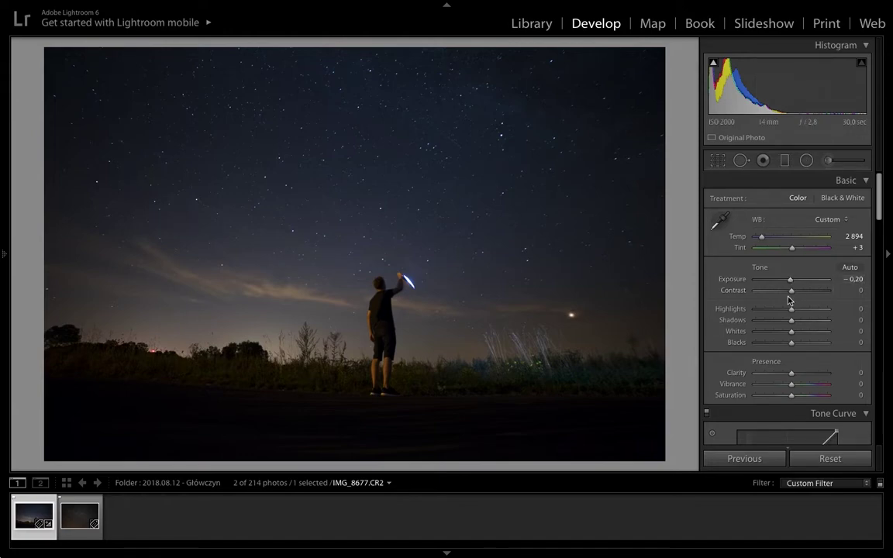
{"action": "left_click_drag", "start_coordinate": [791, 291], "coordinate": [794, 292]}
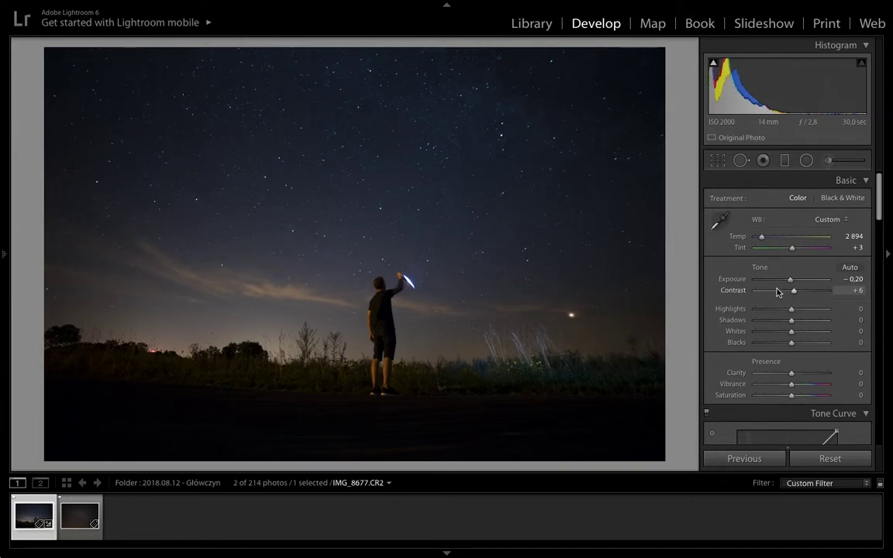
{"action": "left_click_drag", "start_coordinate": [791, 309], "coordinate": [787, 311]}
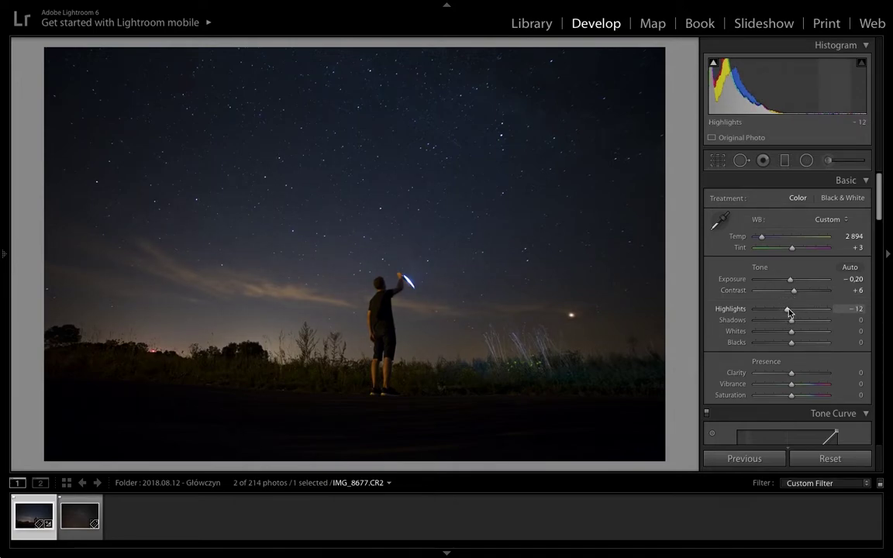
{"action": "left_click_drag", "start_coordinate": [791, 320], "coordinate": [794, 321]}
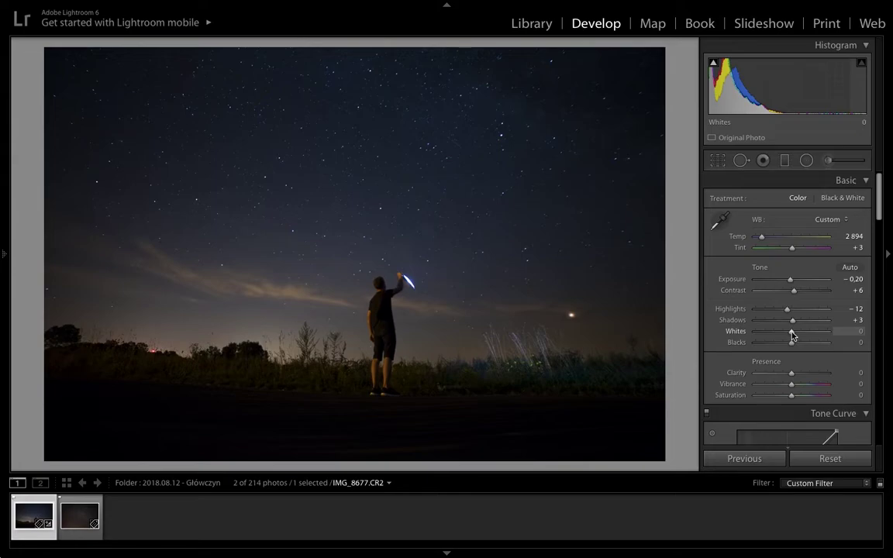
Raise Whites to +63 to make the sky glow.
{"action": "left_click_drag", "start_coordinate": [791, 335], "coordinate": [826, 333]}
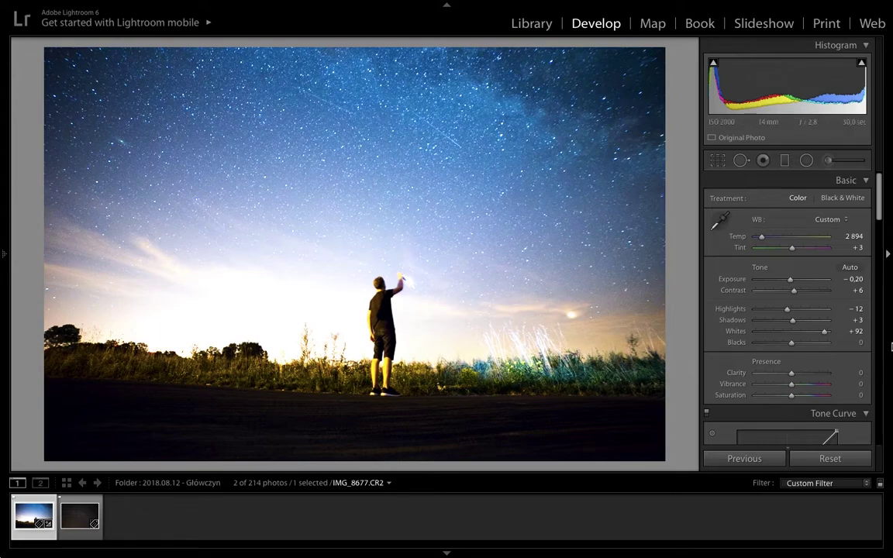
{"action": "left_click_drag", "start_coordinate": [825, 334], "coordinate": [815, 336]}
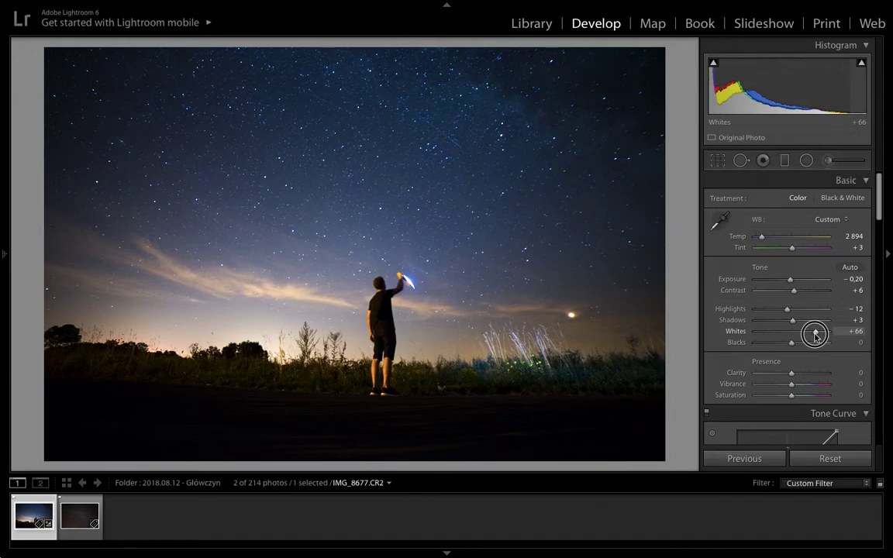
{"action": "left_click_drag", "start_coordinate": [815, 335], "coordinate": [815, 336]}
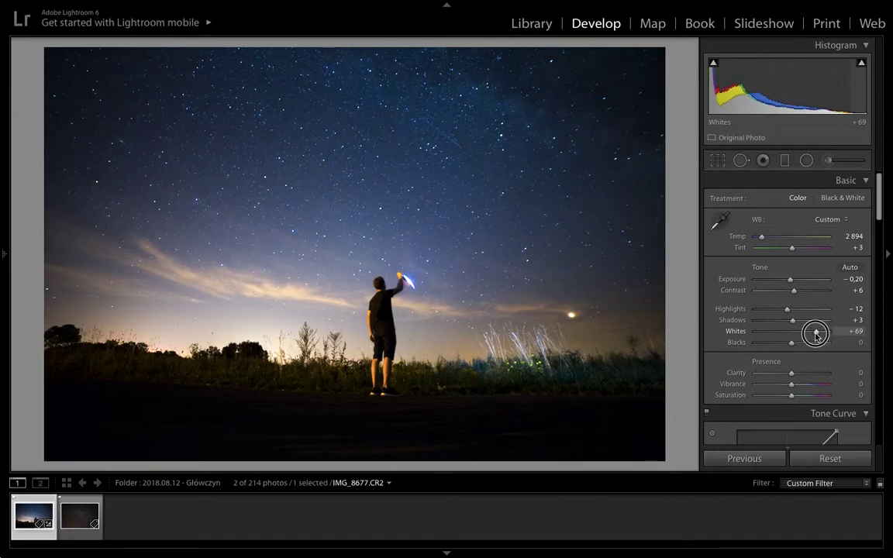
{"action": "left_click_drag", "start_coordinate": [815, 335], "coordinate": [813, 335]}
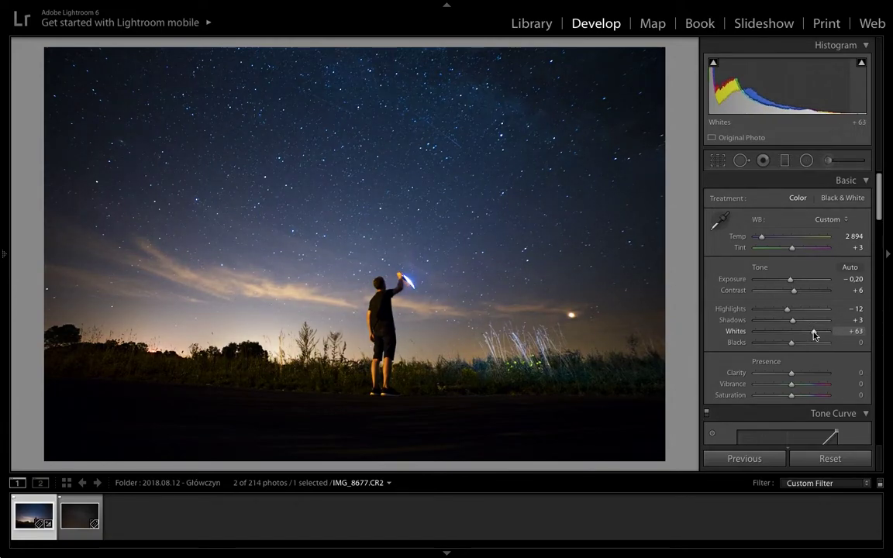
Deepen Blacks to -23 and add Clarity +19 to crisp up the stars.
{"action": "left_click", "coordinate": [792, 344]}
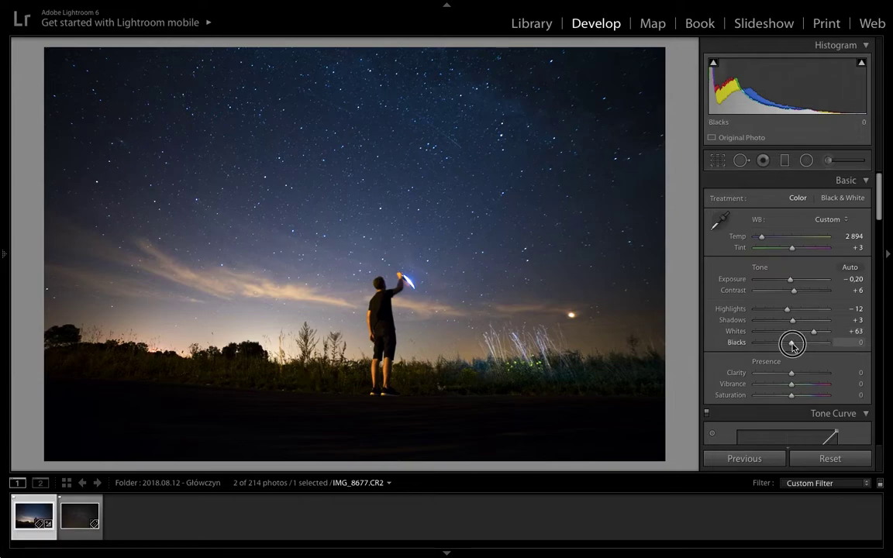
{"action": "left_click_drag", "start_coordinate": [791, 343], "coordinate": [785, 346]}
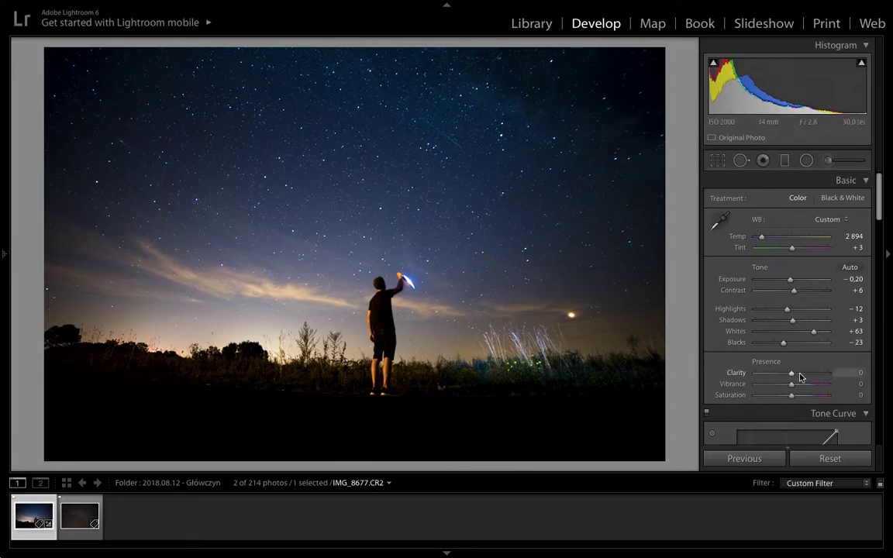
{"action": "left_click_drag", "start_coordinate": [795, 374], "coordinate": [801, 375]}
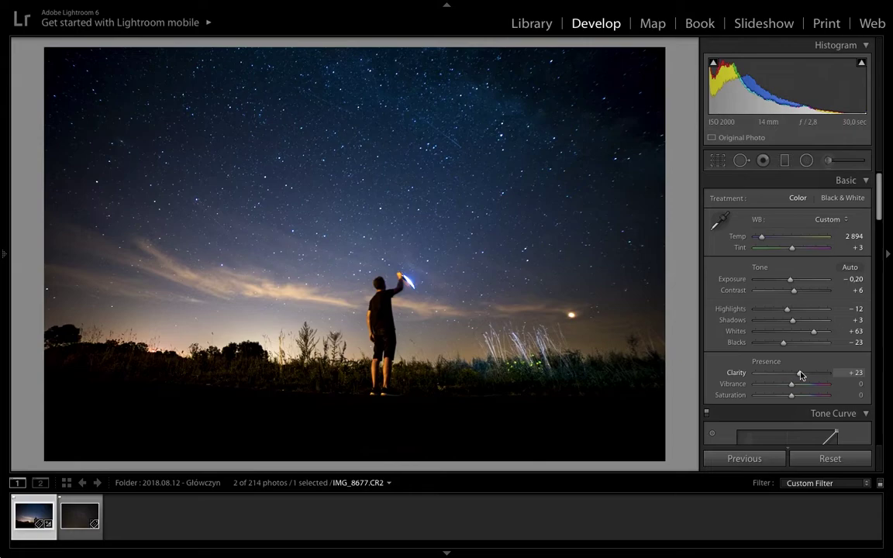
{"action": "left_click_drag", "start_coordinate": [801, 374], "coordinate": [798, 376]}
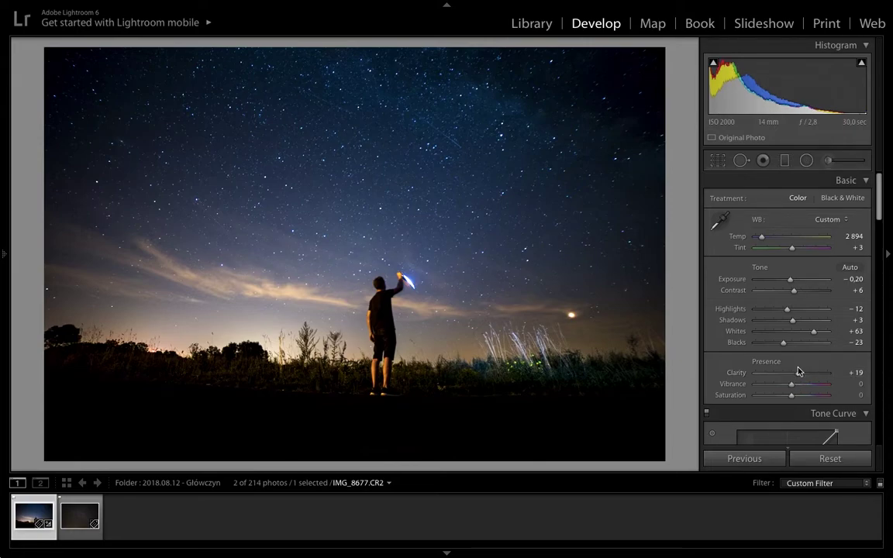
Lower Vibrance to -23 and raise Saturation to +14.
{"action": "scroll", "coordinate": [879, 239], "scroll_direction": "down", "scroll_amount": 3}
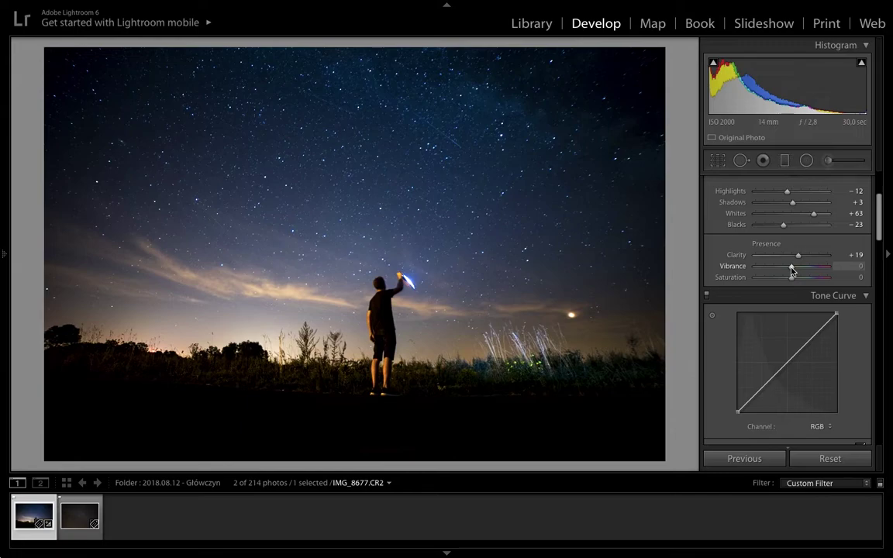
{"action": "left_click_drag", "start_coordinate": [792, 269], "coordinate": [784, 269]}
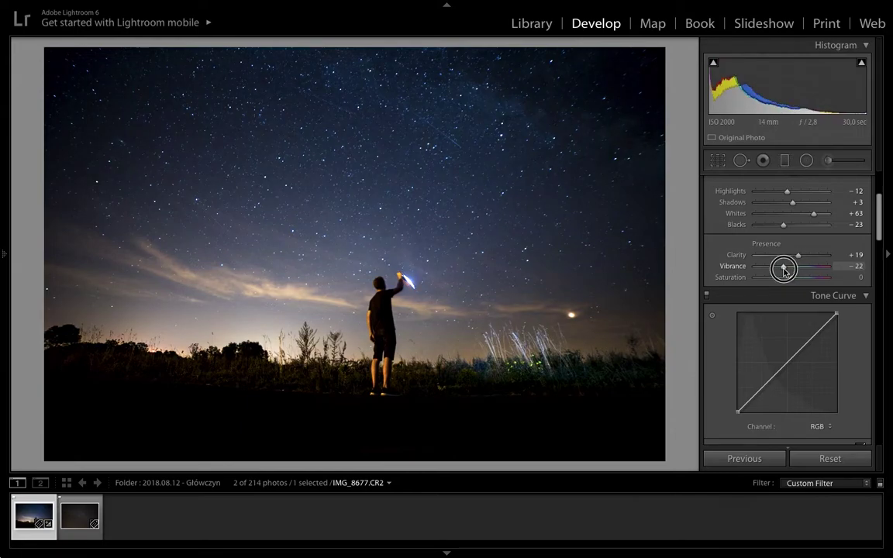
{"action": "left_click_drag", "start_coordinate": [790, 279], "coordinate": [797, 281]}
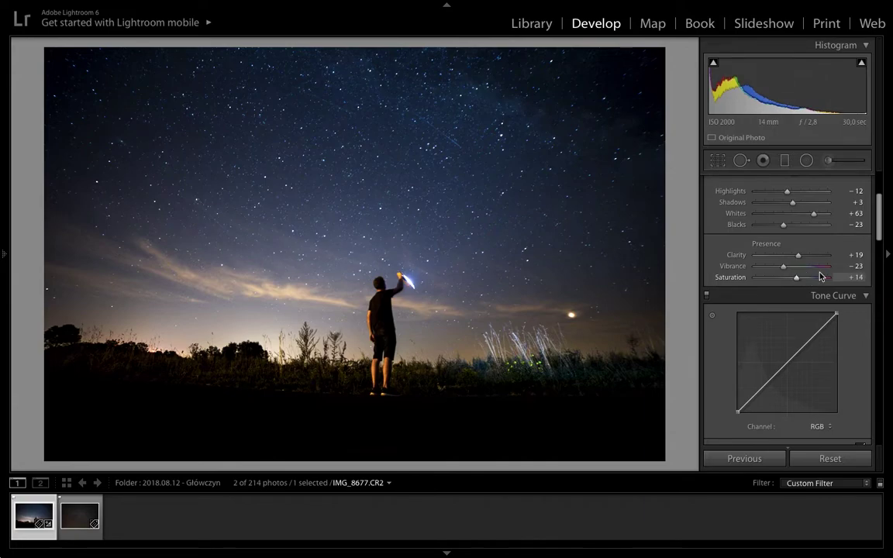
{"action": "scroll", "coordinate": [860, 248], "scroll_direction": "down", "scroll_amount": 3}
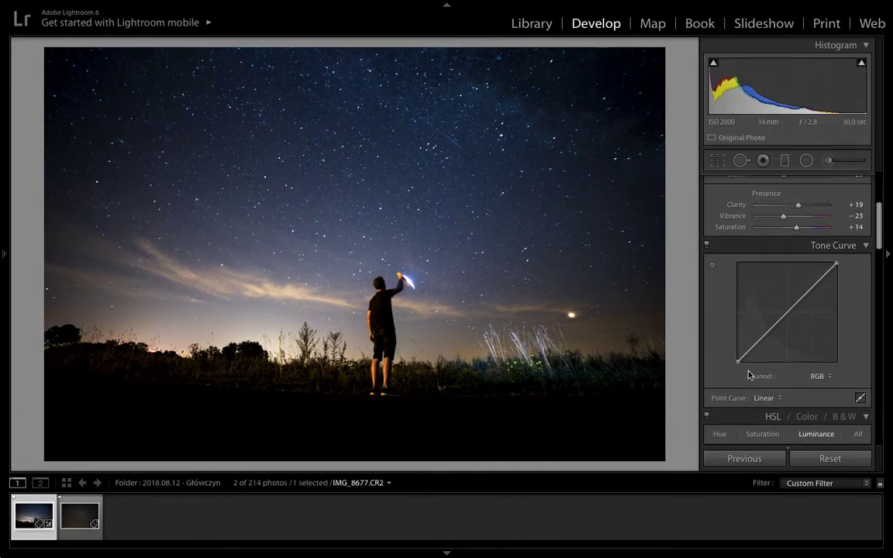
Lift the tone curve's black point and add an upper-tone point for faded shadows.
{"action": "left_click_drag", "start_coordinate": [738, 362], "coordinate": [761, 338]}
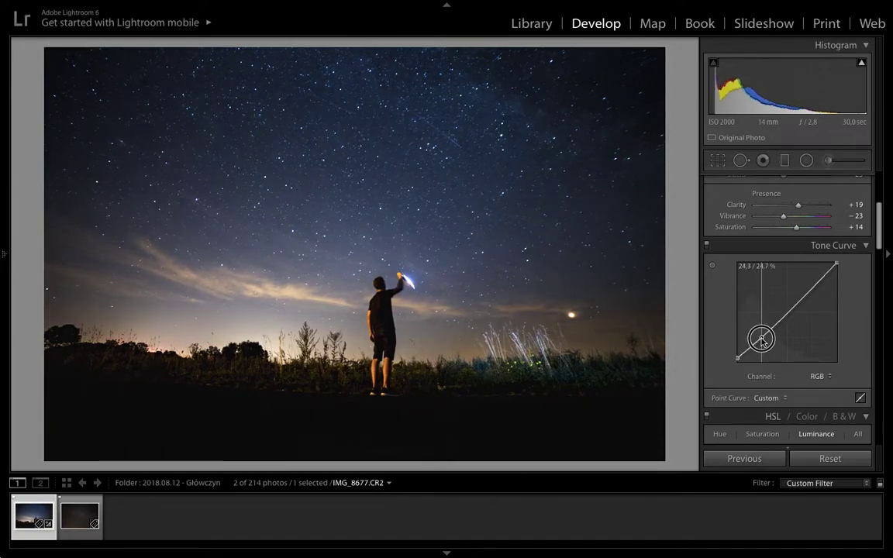
{"action": "left_click_drag", "start_coordinate": [809, 292], "coordinate": [806, 289]}
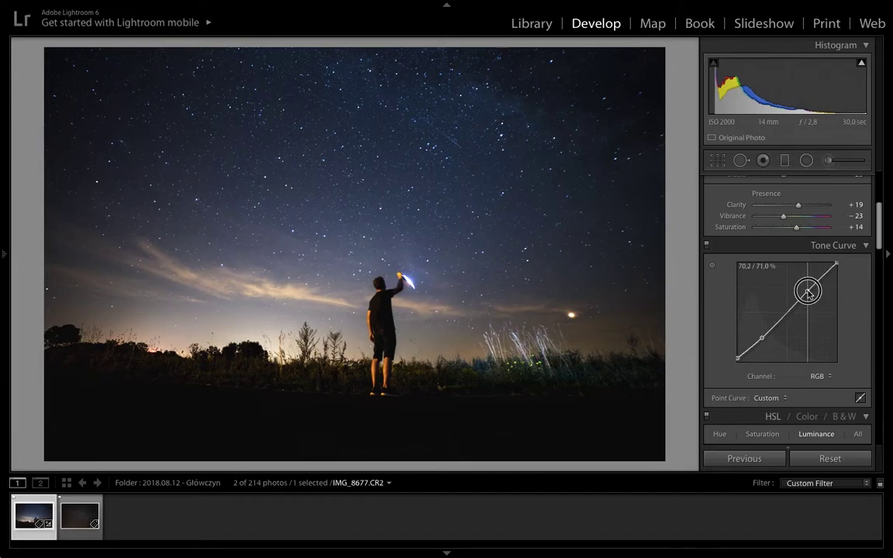
{"action": "left_click_drag", "start_coordinate": [737, 358], "coordinate": [735, 360]}
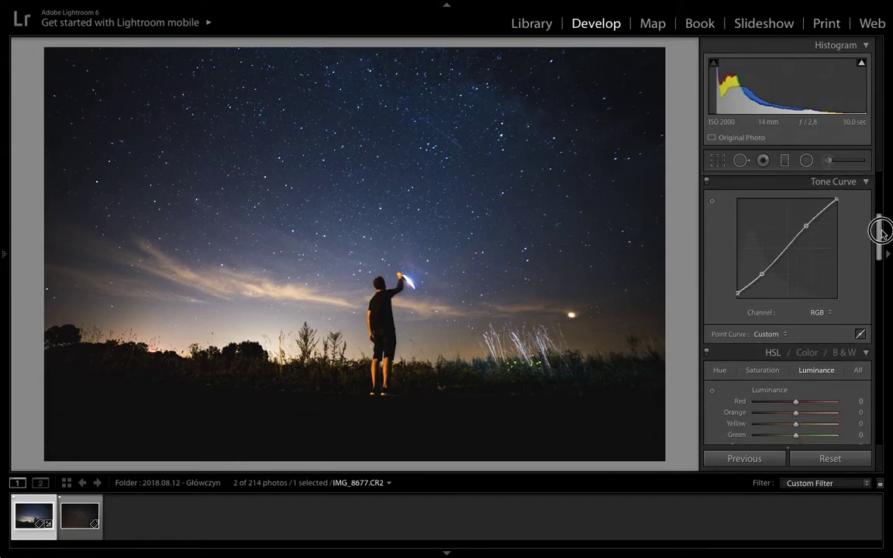
Shift the HSL Yellow hue to -18, pushing the horizon glow toward orange.
{"action": "left_click_drag", "start_coordinate": [879, 222], "coordinate": [883, 249]}
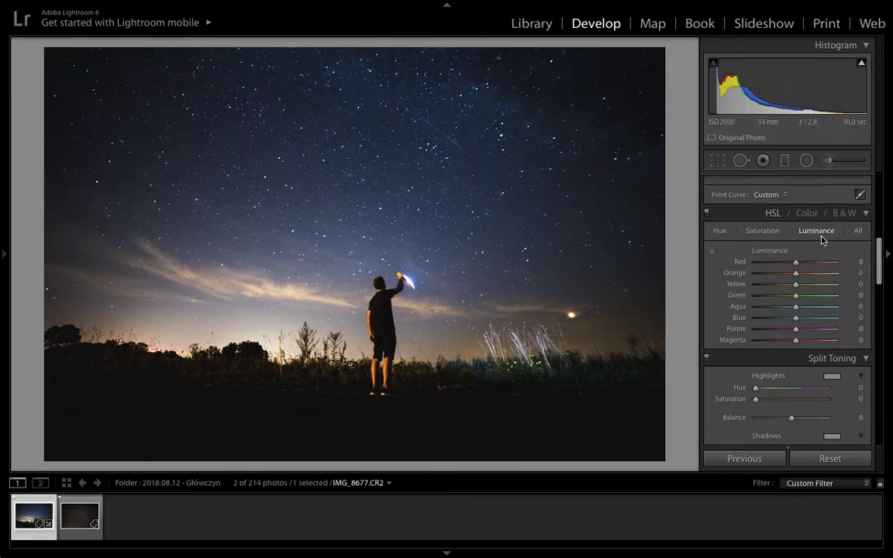
{"action": "left_click", "coordinate": [719, 232]}
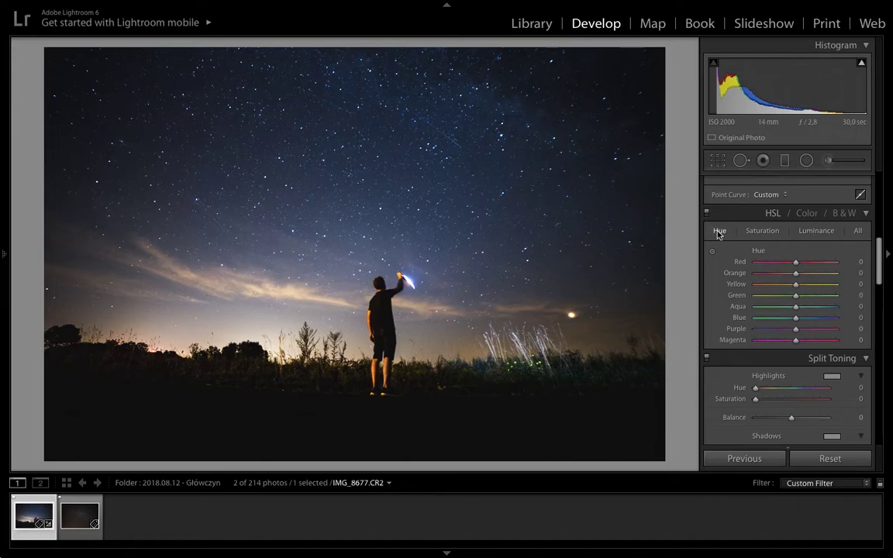
{"action": "left_click", "coordinate": [797, 287]}
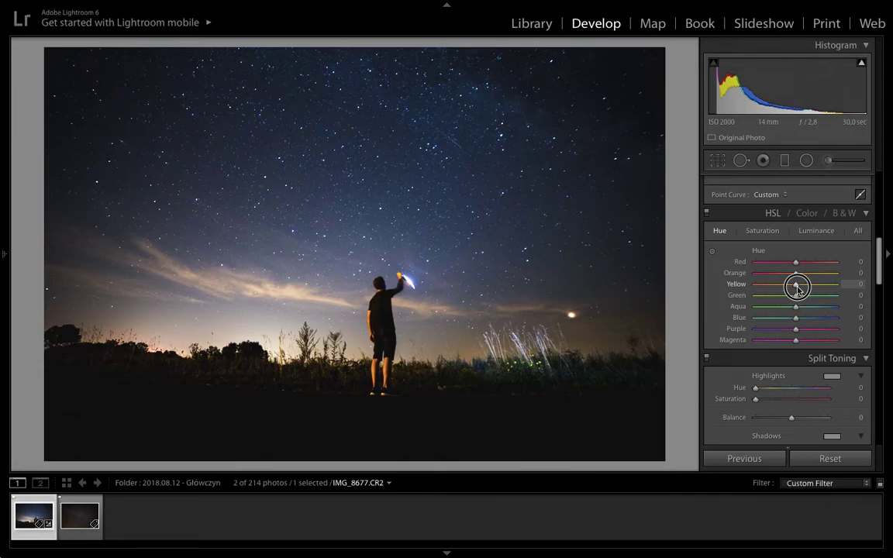
{"action": "left_click_drag", "start_coordinate": [796, 286], "coordinate": [789, 287]}
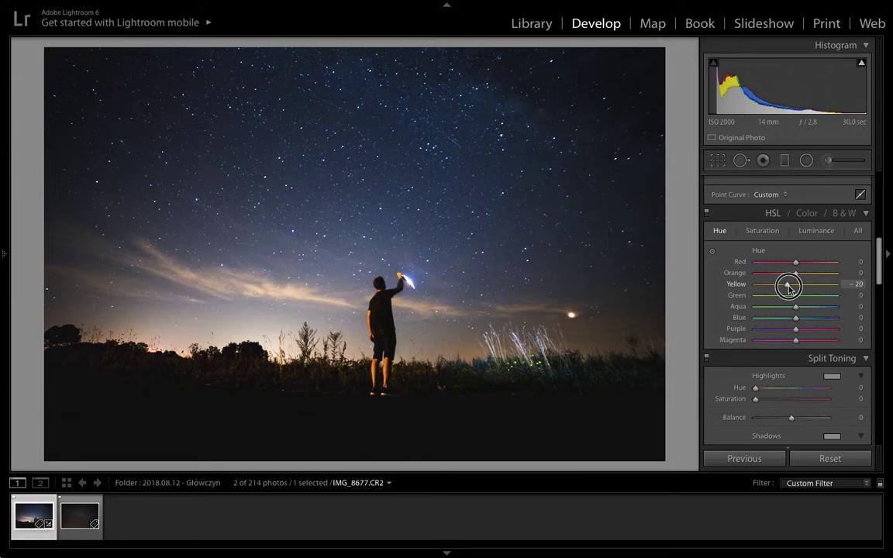
{"action": "left_click_drag", "start_coordinate": [789, 288], "coordinate": [789, 288]}
Set HSL saturation to Orange -60, Aqua +15 and Blue +66.
{"action": "left_click", "coordinate": [759, 231]}
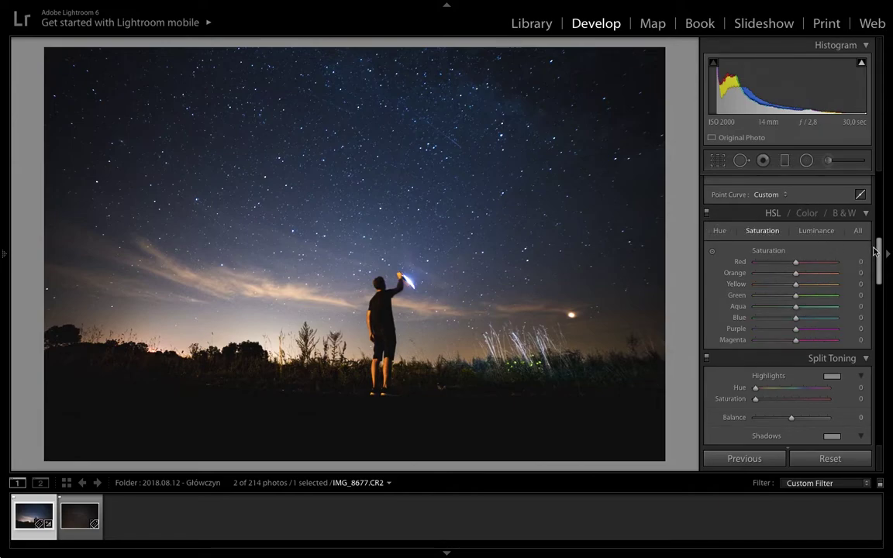
{"action": "scroll", "coordinate": [834, 248], "scroll_direction": "down", "scroll_amount": 1}
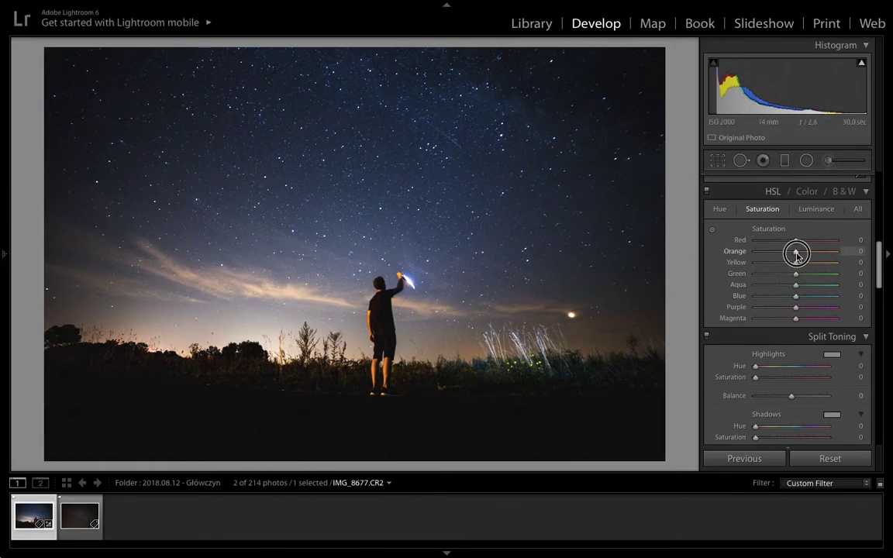
{"action": "left_click_drag", "start_coordinate": [795, 254], "coordinate": [772, 259]}
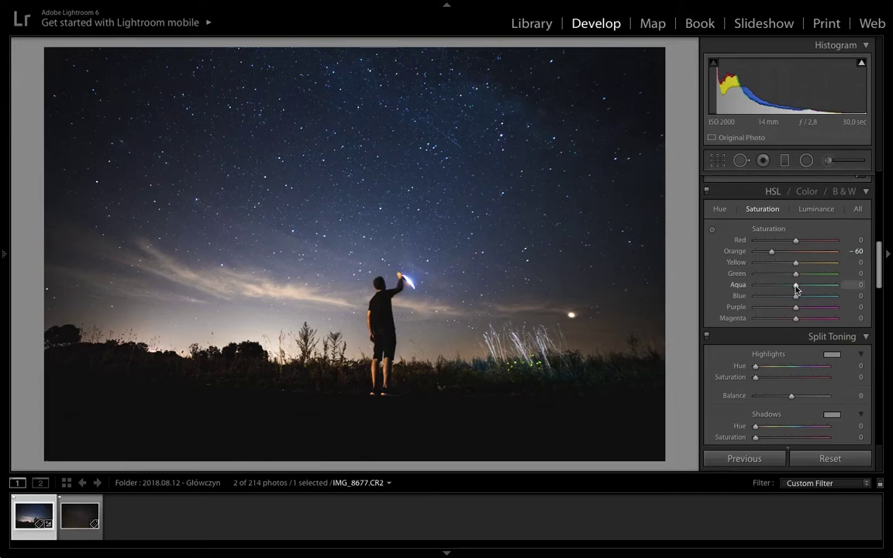
{"action": "left_click_drag", "start_coordinate": [797, 289], "coordinate": [802, 287]}
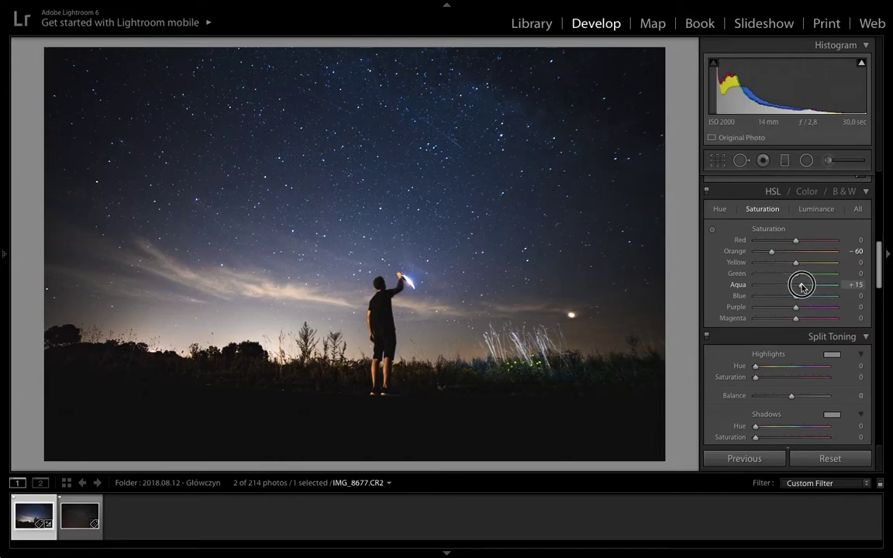
{"action": "left_click_drag", "start_coordinate": [801, 288], "coordinate": [802, 286]}
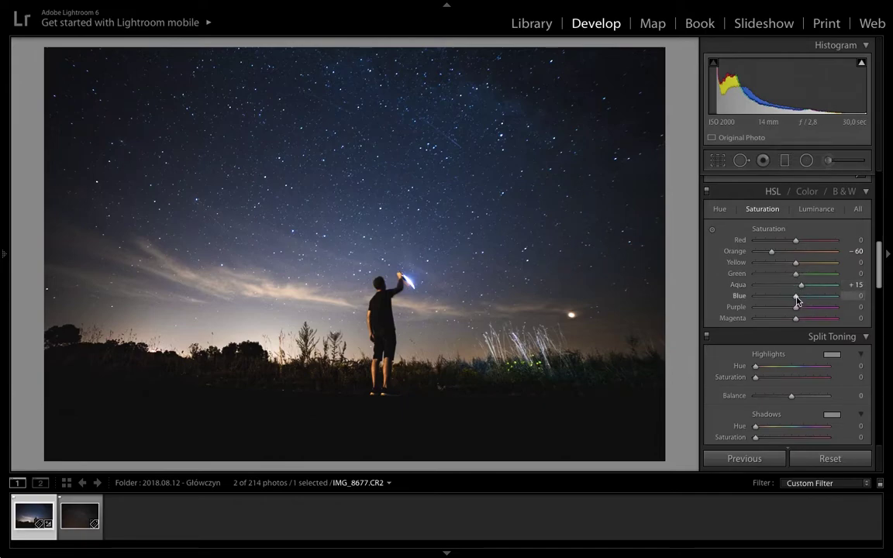
{"action": "left_click_drag", "start_coordinate": [796, 298], "coordinate": [815, 297]}
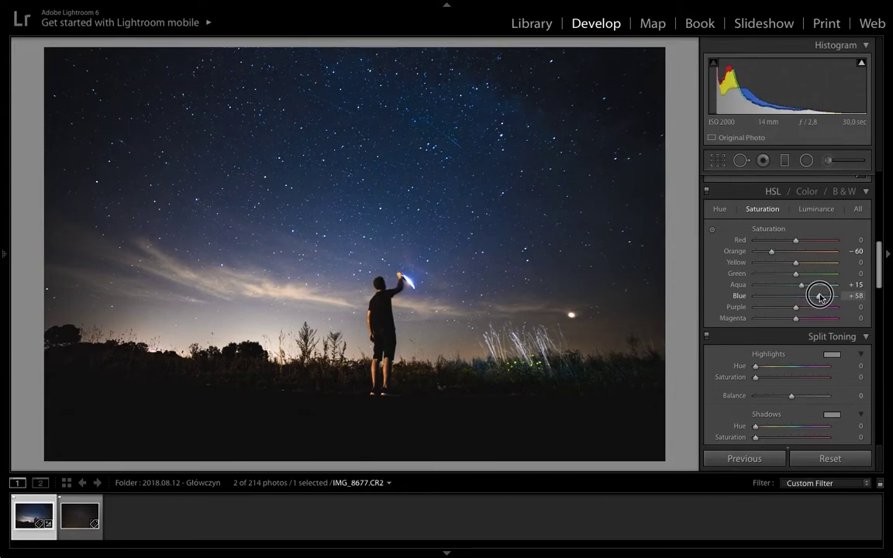
{"action": "left_click_drag", "start_coordinate": [816, 297], "coordinate": [823, 297]}
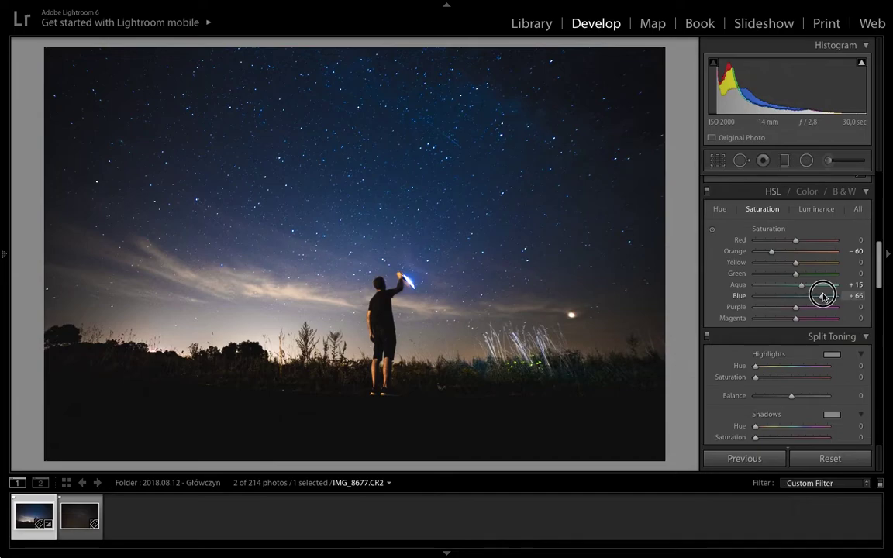
{"action": "left_click", "coordinate": [823, 298]}
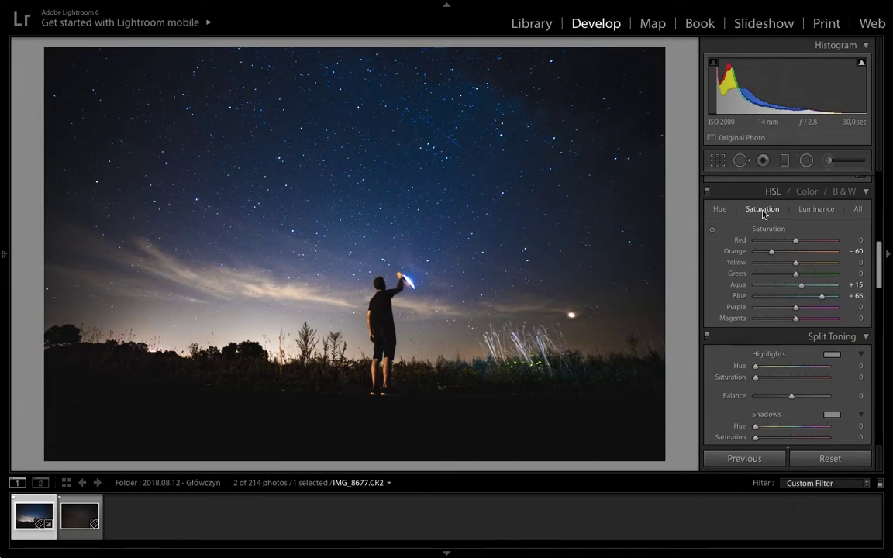
Set HSL luminance to Orange -22, Yellow -49, Aqua +34, Blue +43 and Magenta +6.
{"action": "left_click", "coordinate": [816, 209]}
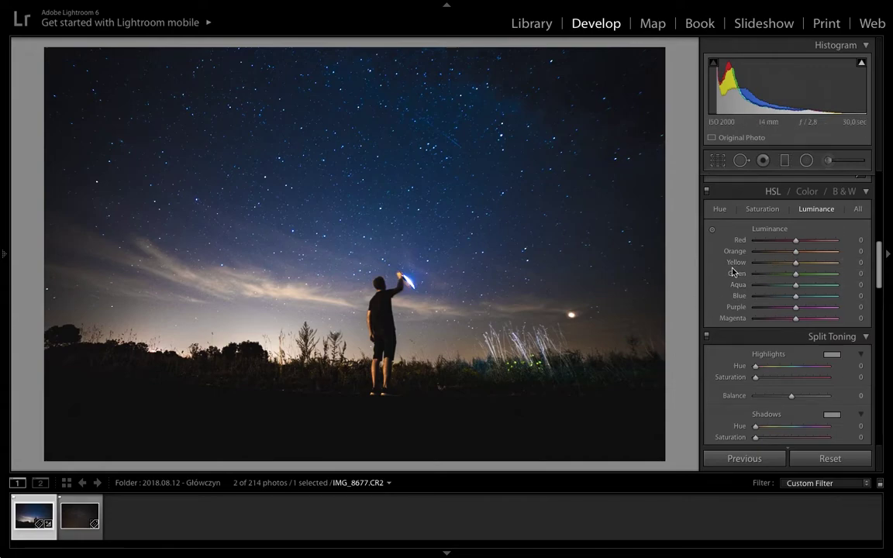
{"action": "left_click", "coordinate": [793, 255]}
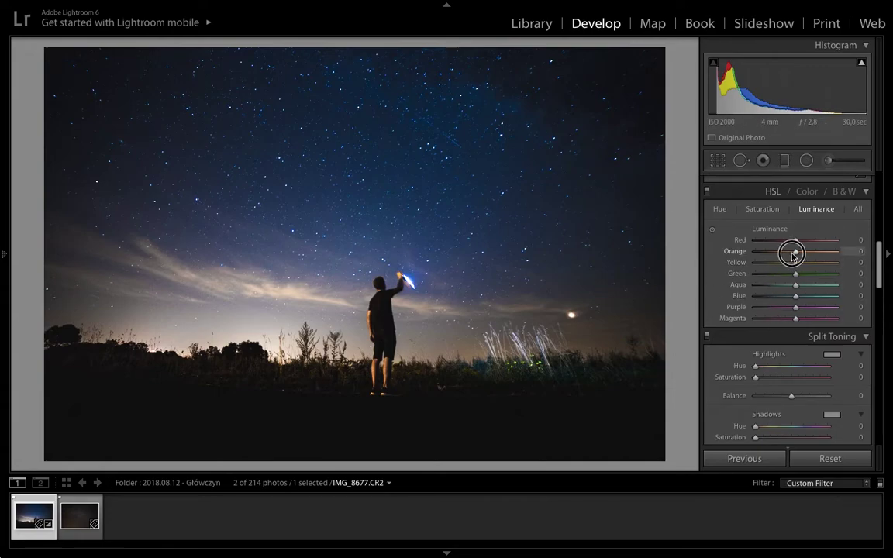
{"action": "left_click_drag", "start_coordinate": [793, 255], "coordinate": [776, 270]}
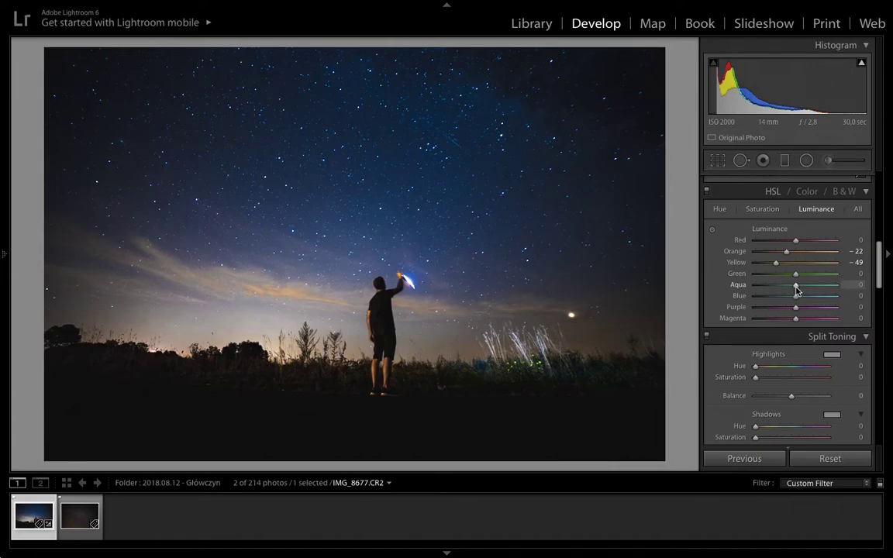
{"action": "left_click_drag", "start_coordinate": [796, 290], "coordinate": [812, 289]}
{"action": "left_click_drag", "start_coordinate": [812, 288], "coordinate": [814, 299]}
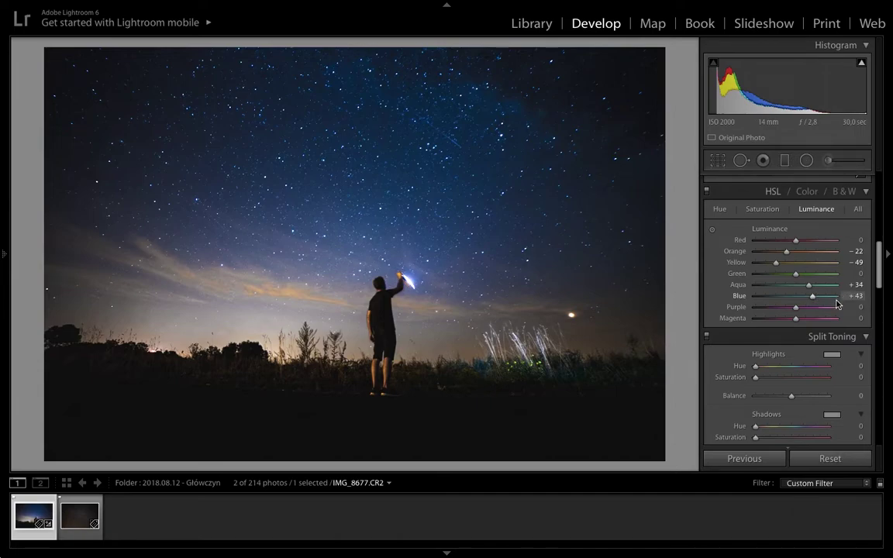
{"action": "left_click_drag", "start_coordinate": [795, 319], "coordinate": [799, 324]}
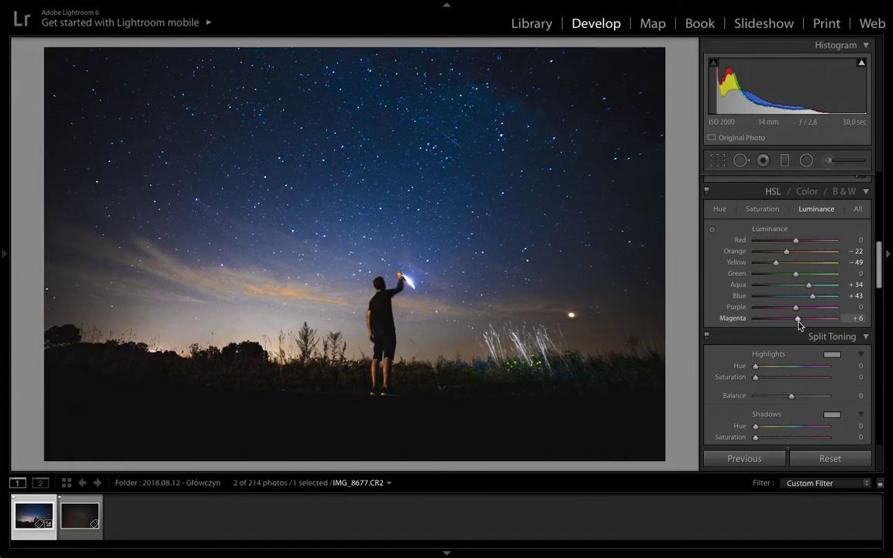
{"action": "left_click_drag", "start_coordinate": [879, 253], "coordinate": [879, 279]}
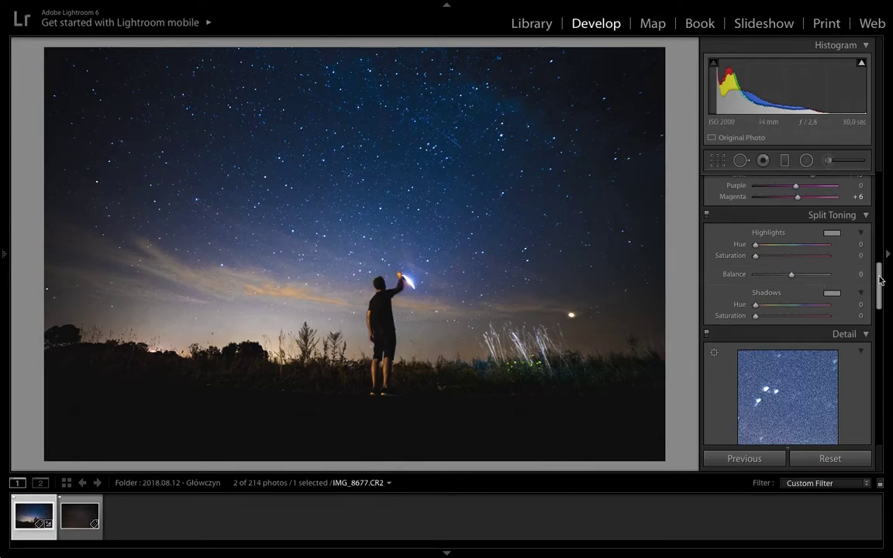
Split-tone with highlights hue 293, saturation 28 and shadows hue 142, saturation 5.
{"action": "scroll", "coordinate": [880, 283], "scroll_direction": "down", "scroll_amount": 1}
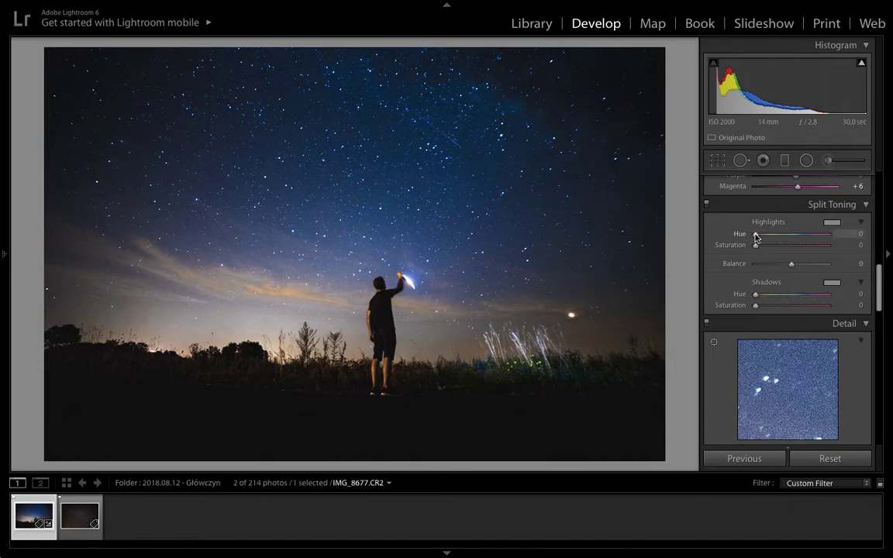
{"action": "left_click_drag", "start_coordinate": [755, 238], "coordinate": [814, 238]}
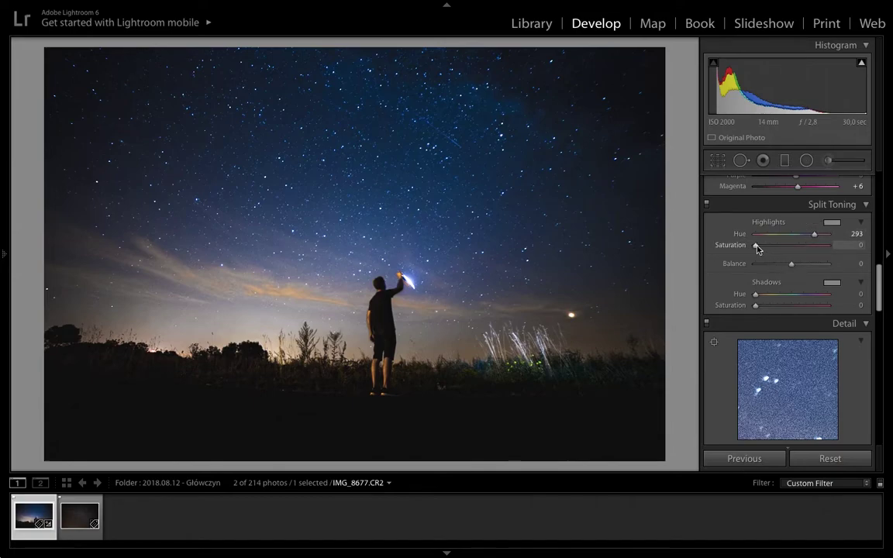
{"action": "left_click_drag", "start_coordinate": [757, 245], "coordinate": [775, 246]}
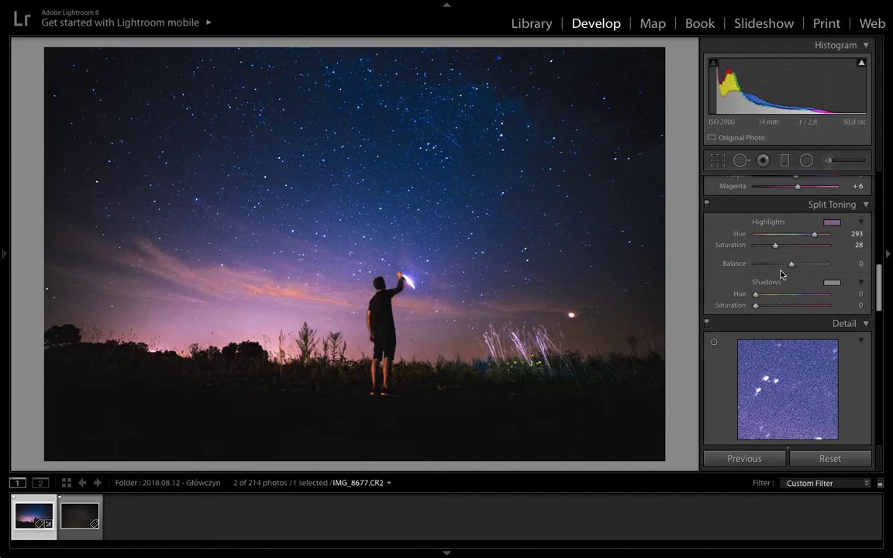
{"action": "mouse_move", "coordinate": [755, 293]}
{"action": "left_mouse_down"}
{"action": "mouse_move", "coordinate": [785, 295]}
{"action": "mouse_move", "coordinate": [760, 307]}
{"action": "left_mouse_up"}
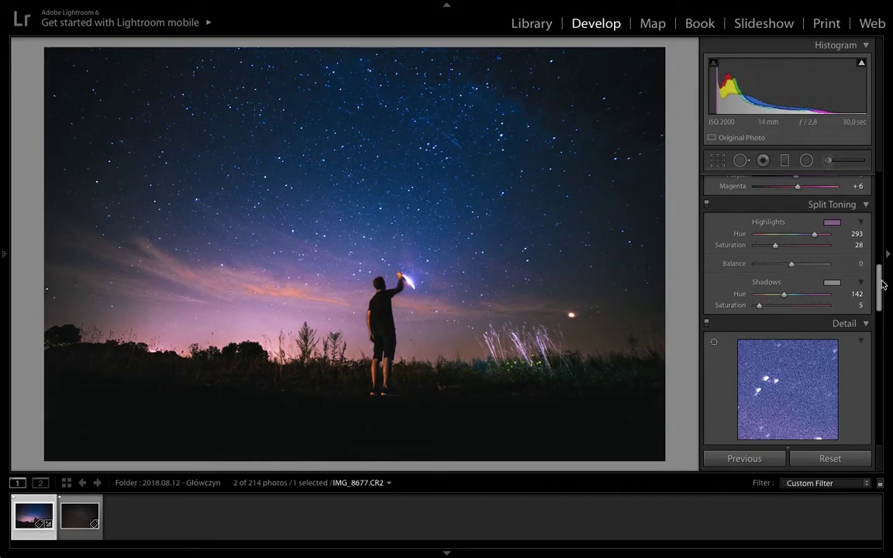
{"action": "left_click_drag", "start_coordinate": [880, 282], "coordinate": [880, 312]}
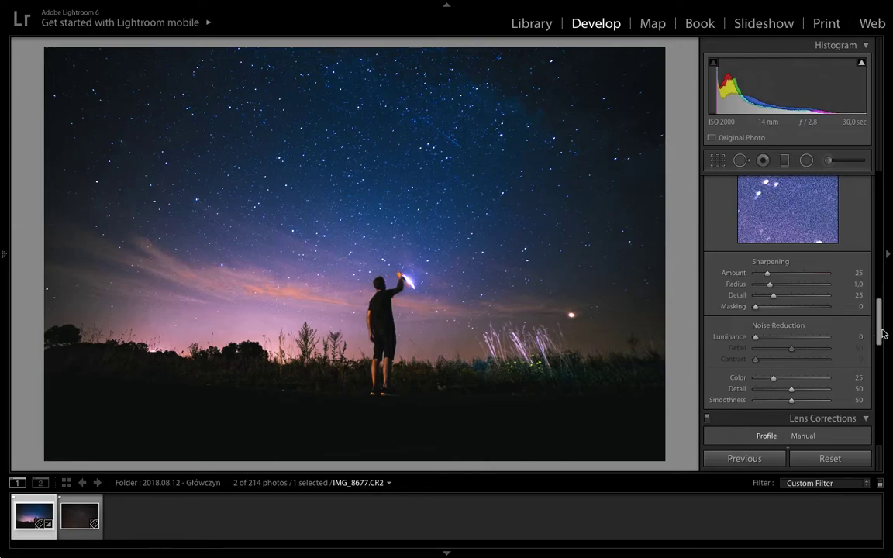
Scroll the Develop panel down to the Camera Calibration section.
{"action": "left_click_drag", "start_coordinate": [879, 317], "coordinate": [877, 425]}
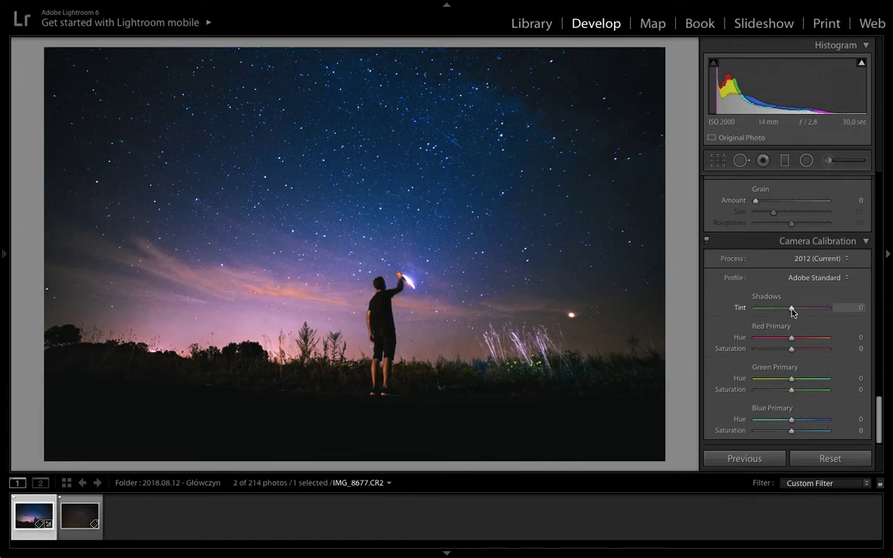
Set calibration Shadows Tint to +13 and Red Primary Hue to +100.
{"action": "left_click", "coordinate": [792, 310]}
{"action": "left_click_drag", "start_coordinate": [791, 310], "coordinate": [797, 310]}
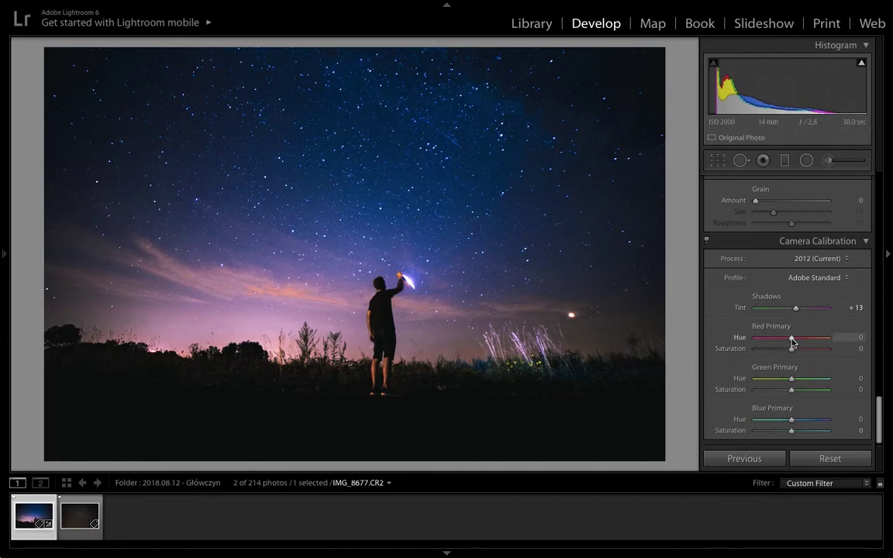
{"action": "left_click_drag", "start_coordinate": [791, 340], "coordinate": [835, 340]}
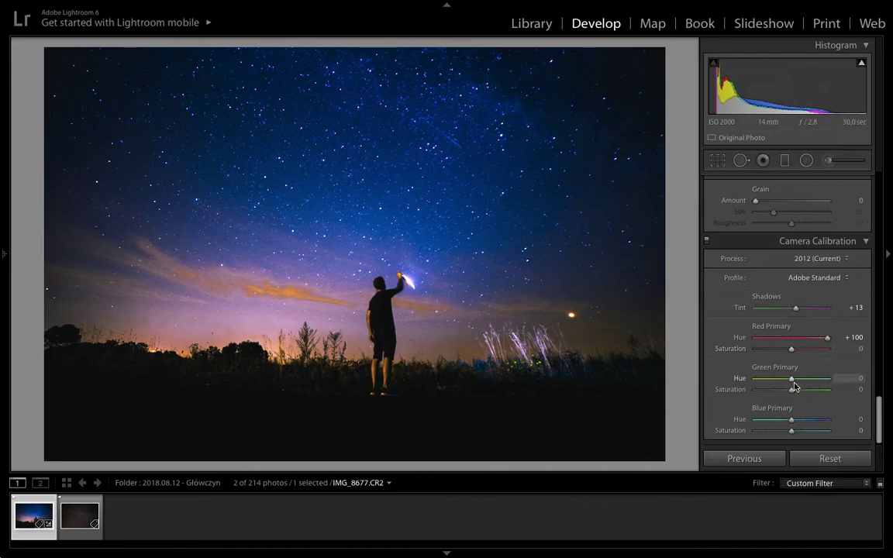
Set Green Primary hue +98, saturation +29 and Blue Primary hue -66, saturation -29.
{"action": "left_click_drag", "start_coordinate": [793, 383], "coordinate": [830, 383]}
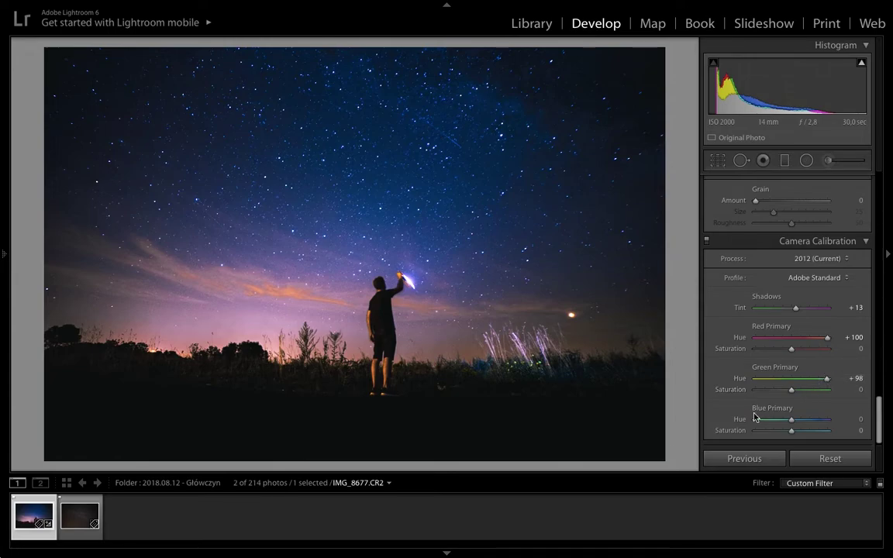
{"action": "left_click_drag", "start_coordinate": [792, 390], "coordinate": [802, 393]}
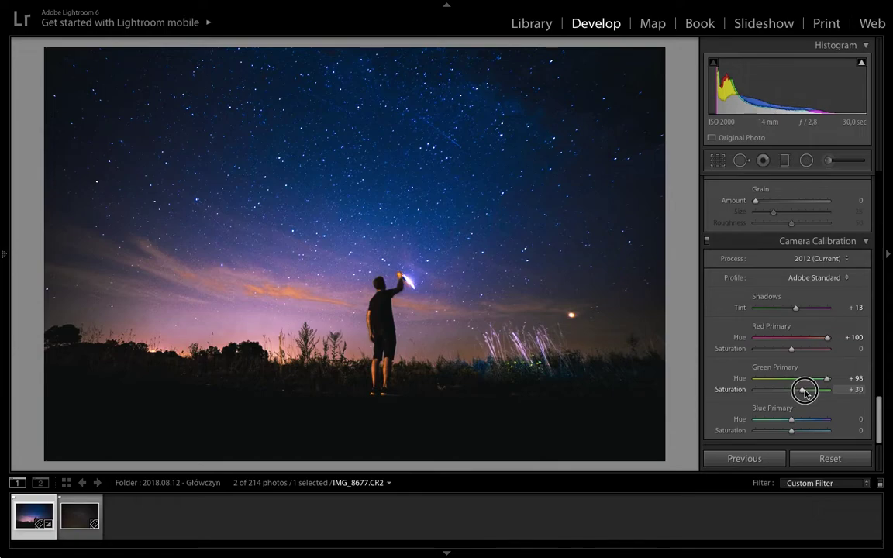
{"action": "left_click_drag", "start_coordinate": [801, 392], "coordinate": [805, 393]}
{"action": "left_click_drag", "start_coordinate": [790, 419], "coordinate": [770, 425]}
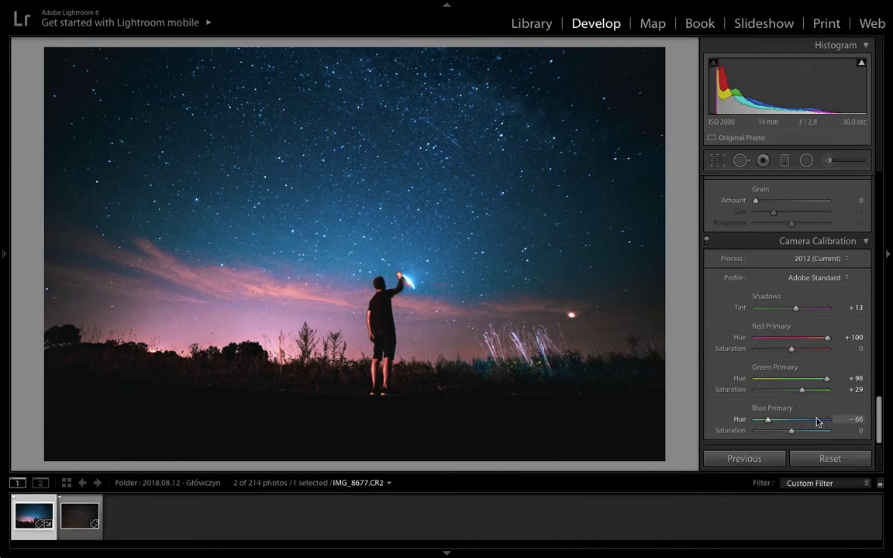
{"action": "mouse_move", "coordinate": [778, 434]}
{"action": "left_mouse_down"}
{"action": "mouse_move", "coordinate": [769, 432]}
{"action": "mouse_move", "coordinate": [780, 431]}
{"action": "left_mouse_up"}
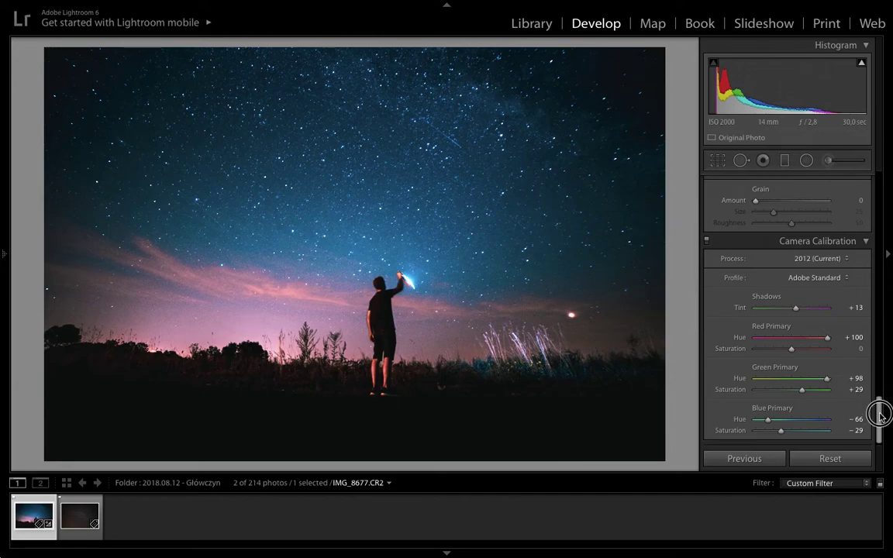
{"action": "left_click_drag", "start_coordinate": [880, 419], "coordinate": [878, 256]}
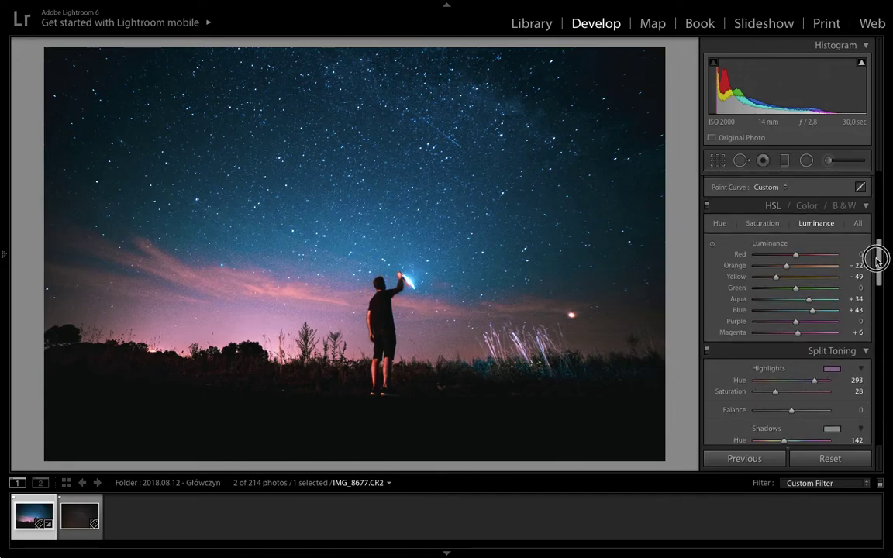
In HSL, lower Blue saturation from +66 to +53 and keep Blue luminance around +45.
{"action": "left_click", "coordinate": [762, 223]}
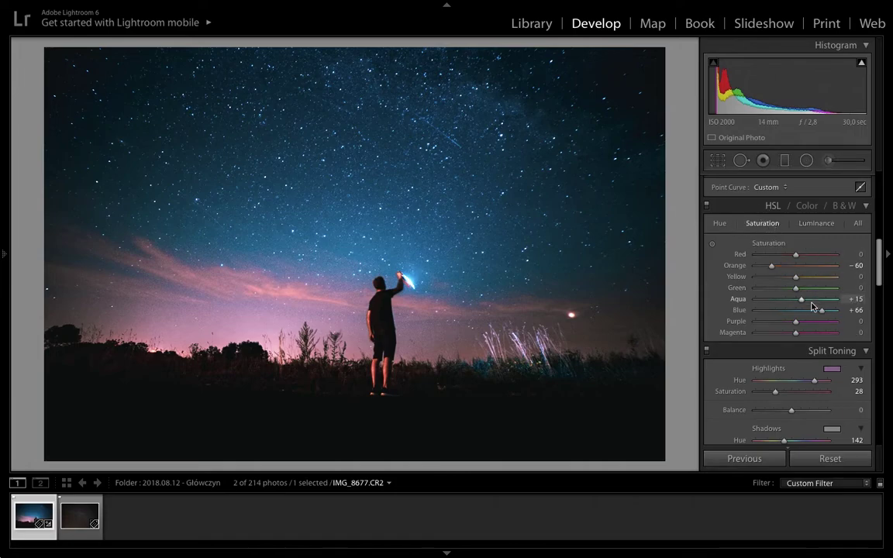
{"action": "left_click", "coordinate": [724, 224]}
{"action": "left_click", "coordinate": [760, 224]}
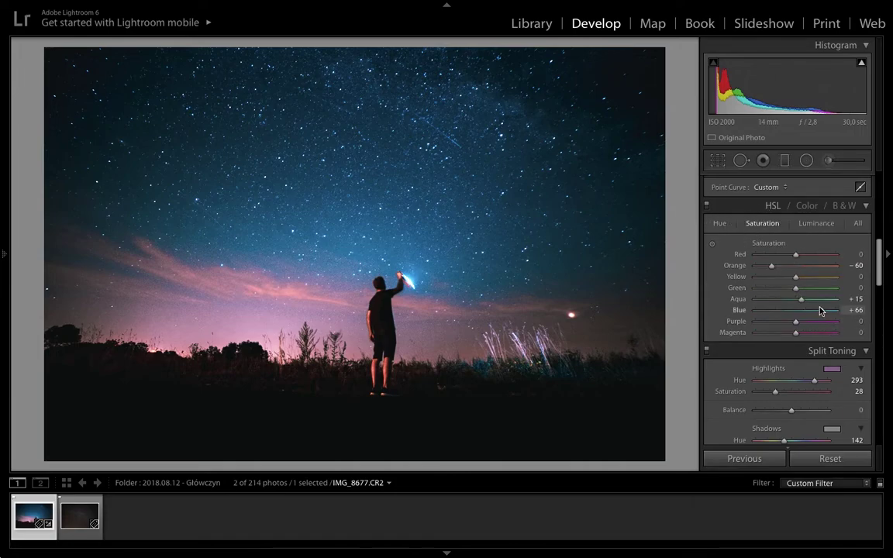
{"action": "mouse_move", "coordinate": [821, 312]}
{"action": "left_mouse_down"}
{"action": "mouse_move", "coordinate": [803, 314]}
{"action": "mouse_move", "coordinate": [814, 313]}
{"action": "left_mouse_up"}
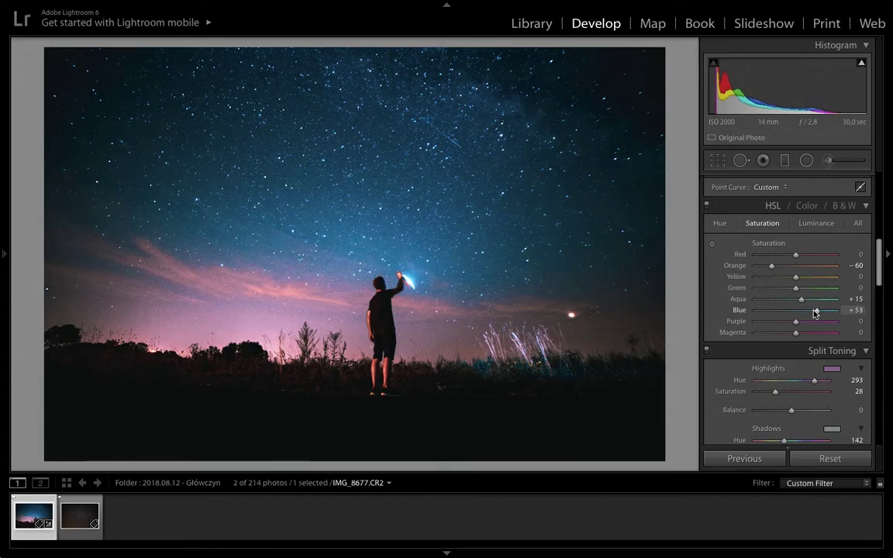
{"action": "left_click", "coordinate": [809, 225]}
{"action": "mouse_move", "coordinate": [812, 310]}
{"action": "left_mouse_down"}
{"action": "mouse_move", "coordinate": [796, 310]}
{"action": "mouse_move", "coordinate": [813, 314]}
{"action": "left_mouse_up"}
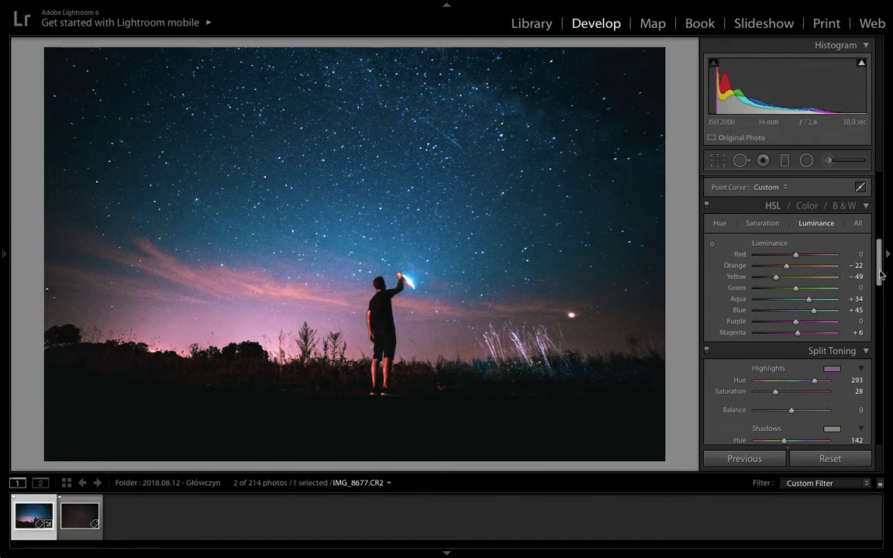
{"action": "left_click_drag", "start_coordinate": [878, 268], "coordinate": [873, 318]}
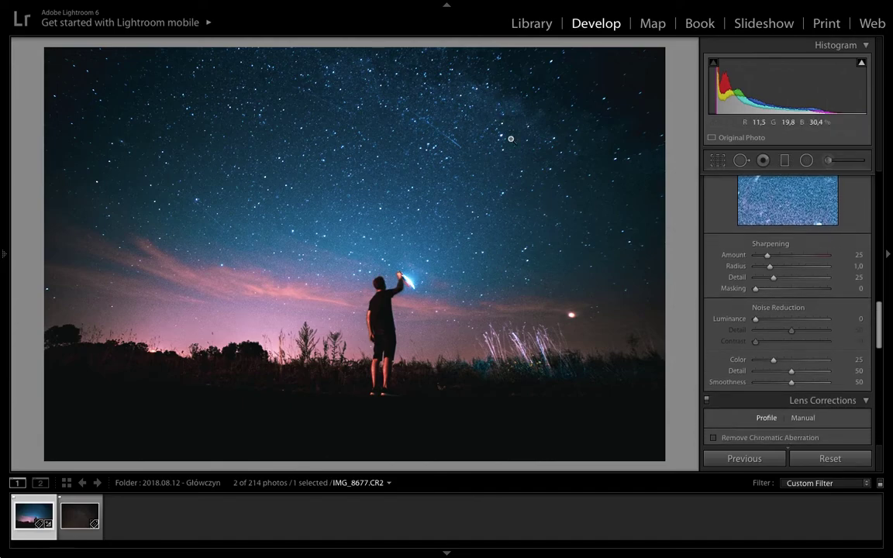
Pin the Detail preview on star areas of the night sky with the target tool.
{"action": "scroll", "coordinate": [879, 303], "scroll_direction": "up", "scroll_amount": 3}
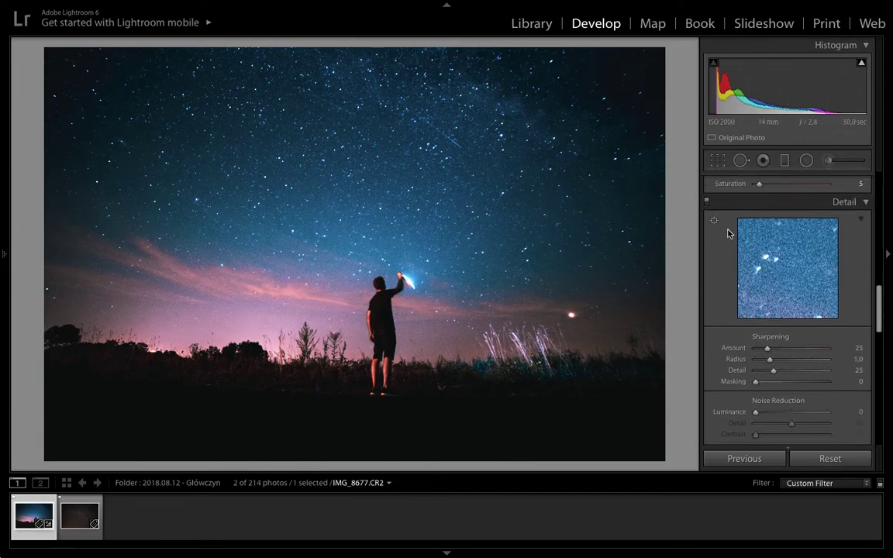
{"action": "left_click", "coordinate": [714, 223]}
{"action": "left_click", "coordinate": [431, 148]}
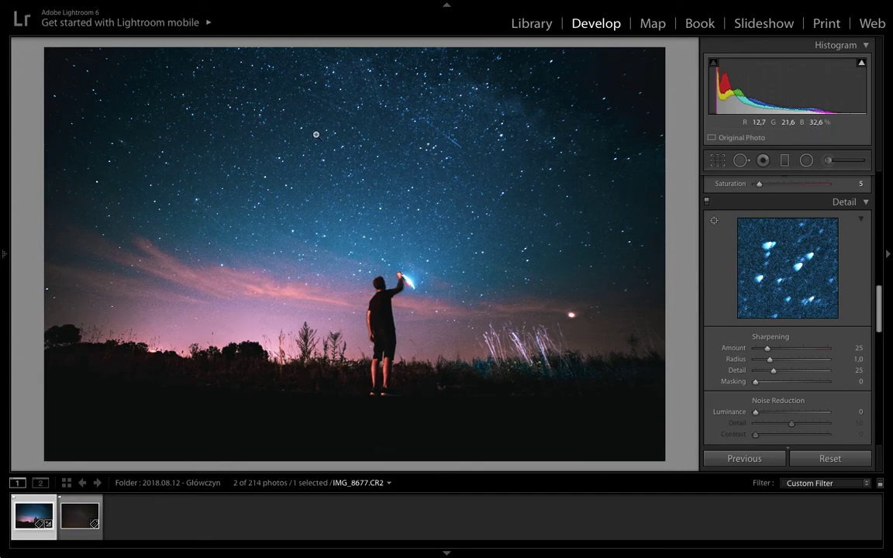
{"action": "left_click", "coordinate": [713, 221]}
{"action": "left_click", "coordinate": [358, 147]}
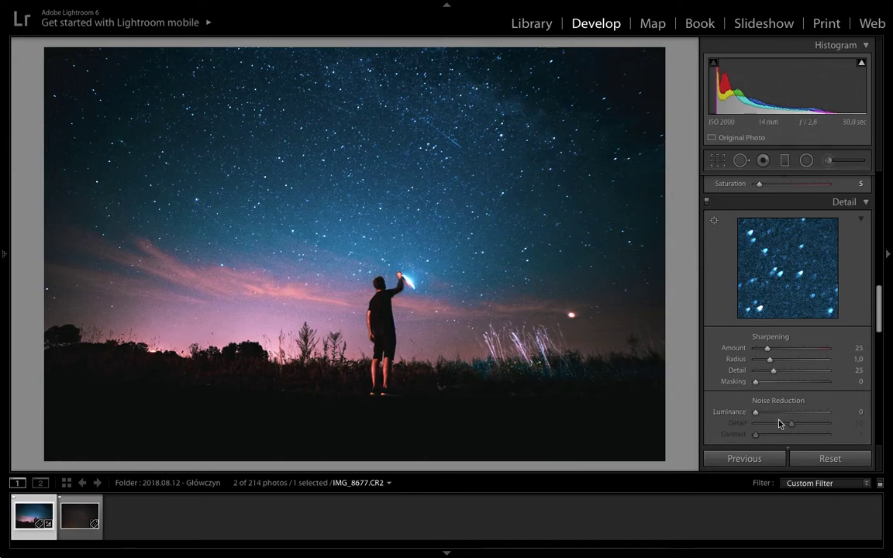
Set Noise Reduction Luminance to 24 and Color to 48, then return to Basic.
{"action": "left_click", "coordinate": [812, 413]}
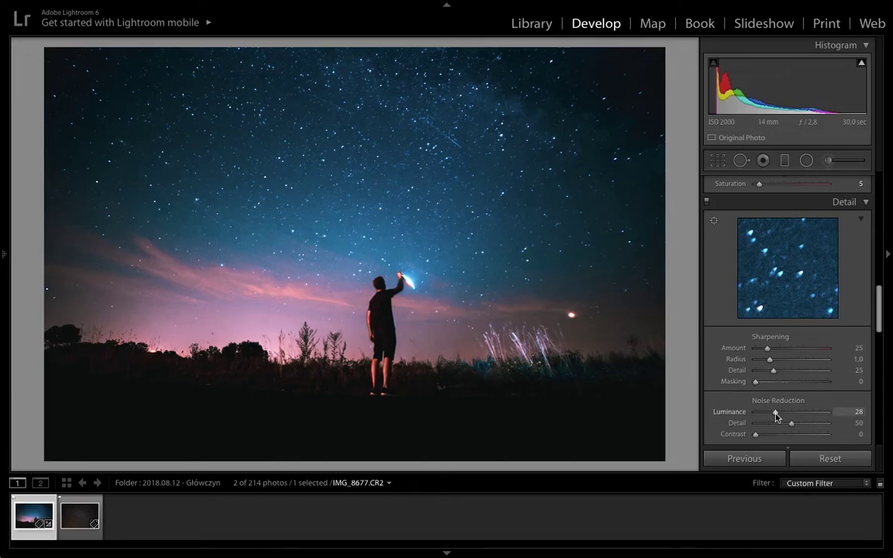
{"action": "left_click_drag", "start_coordinate": [776, 415], "coordinate": [773, 415]}
{"action": "scroll", "coordinate": [872, 310], "scroll_direction": "down", "scroll_amount": 3}
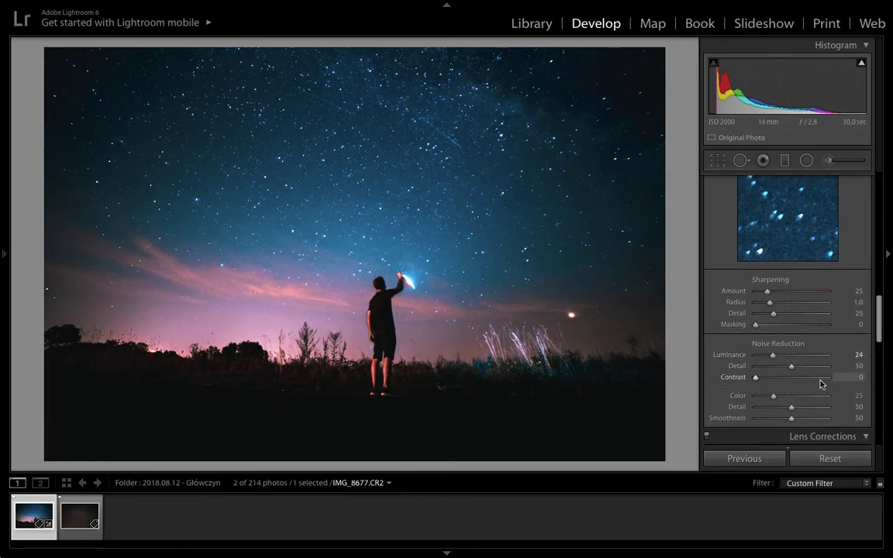
{"action": "left_click_drag", "start_coordinate": [776, 400], "coordinate": [787, 400]}
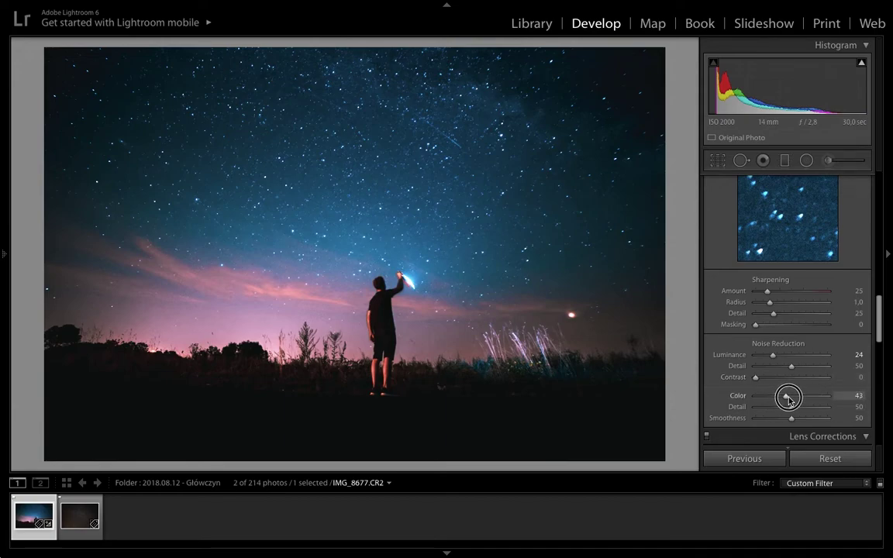
{"action": "left_click_drag", "start_coordinate": [787, 400], "coordinate": [792, 398]}
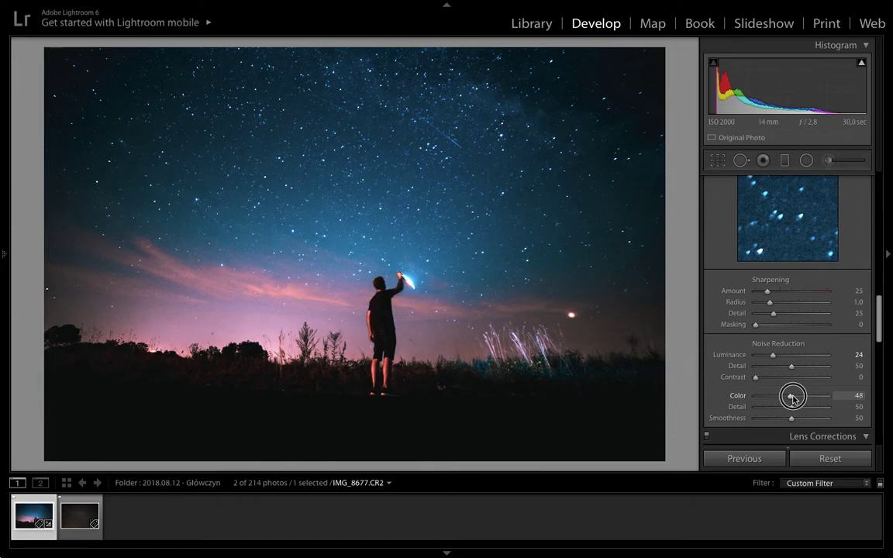
{"action": "left_click_drag", "start_coordinate": [881, 335], "coordinate": [884, 341]}
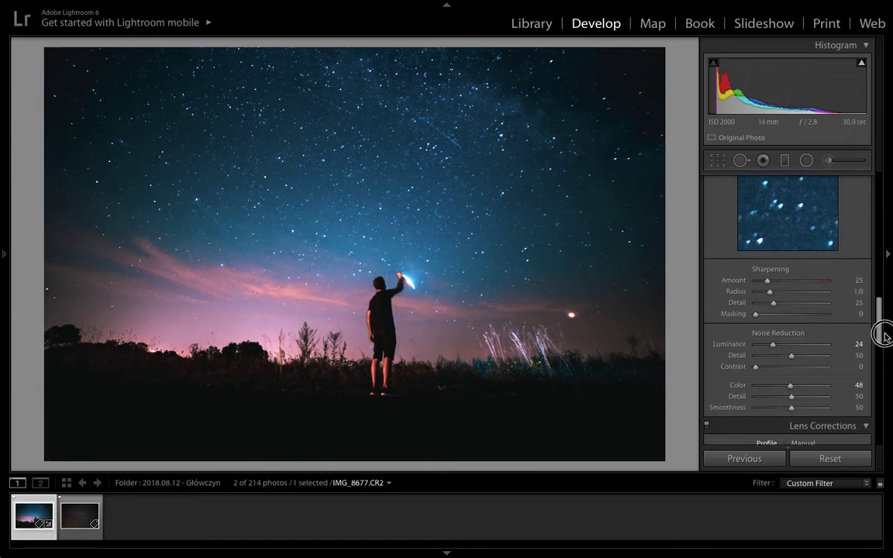
{"action": "left_click_drag", "start_coordinate": [884, 341], "coordinate": [879, 192]}
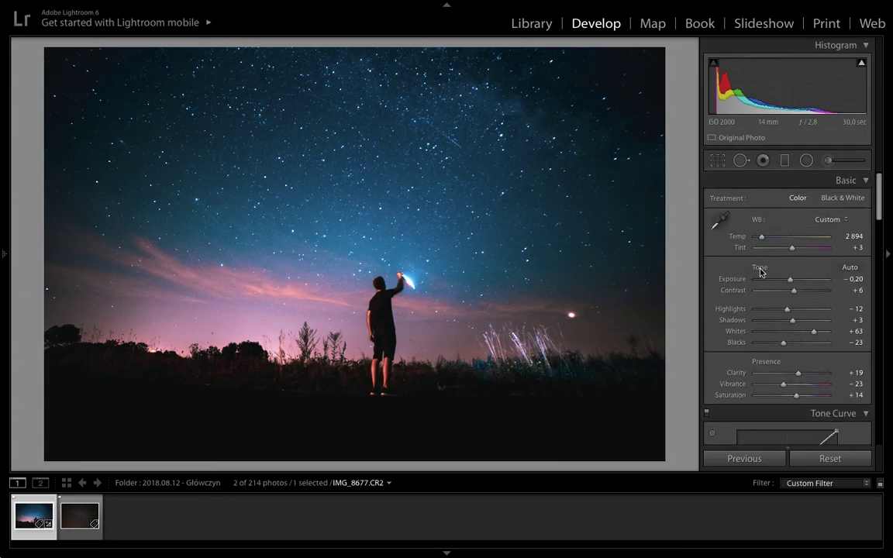
Toggle the Before view with backslash and back, then open IMG_8681 from the filmstrip.
{"action": "key", "text": "backslash"}
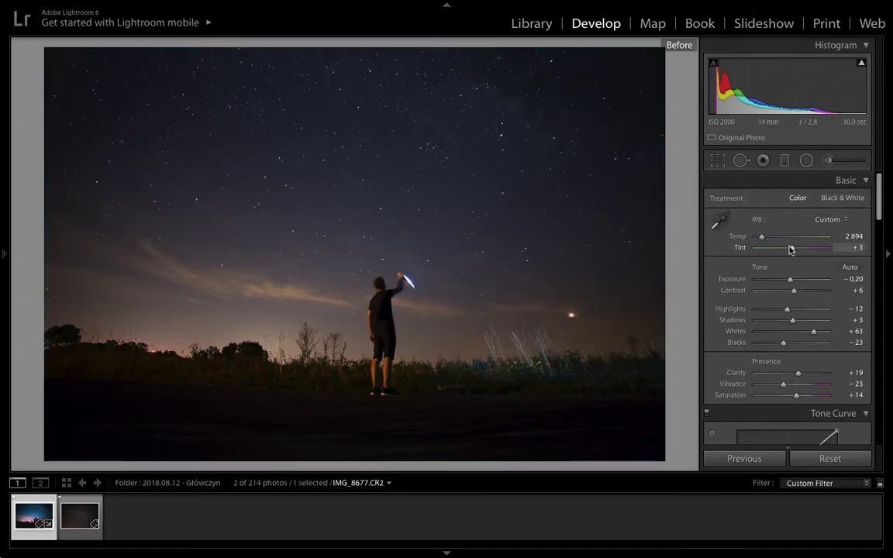
{"action": "key", "text": "backslash"}
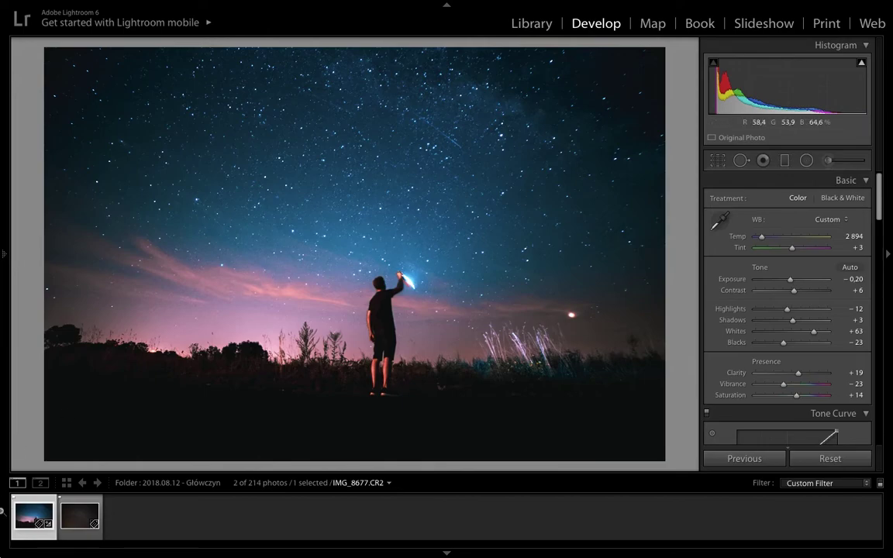
{"action": "left_click", "coordinate": [68, 536]}
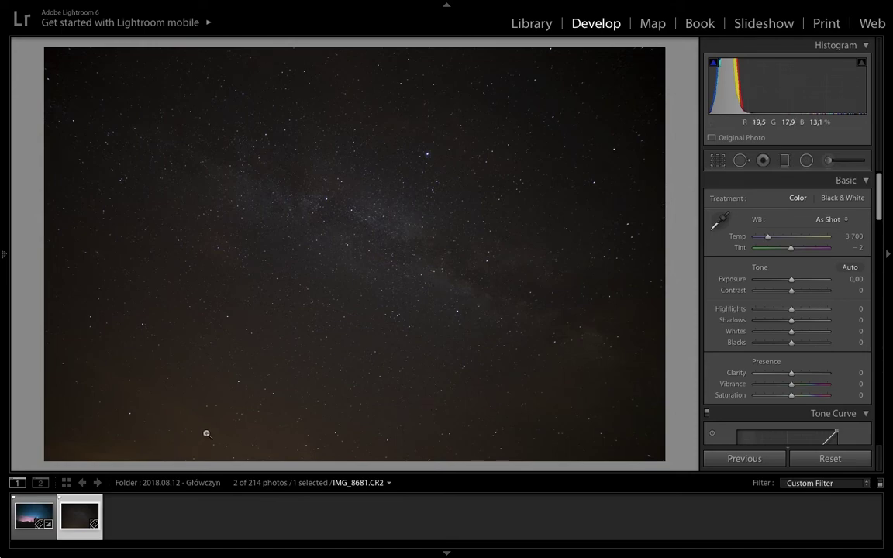
Sync IMG_8677's checked settings onto IMG_8681 with both thumbnails selected.
{"action": "left_click", "coordinate": [33, 515], "text": "ctrl"}
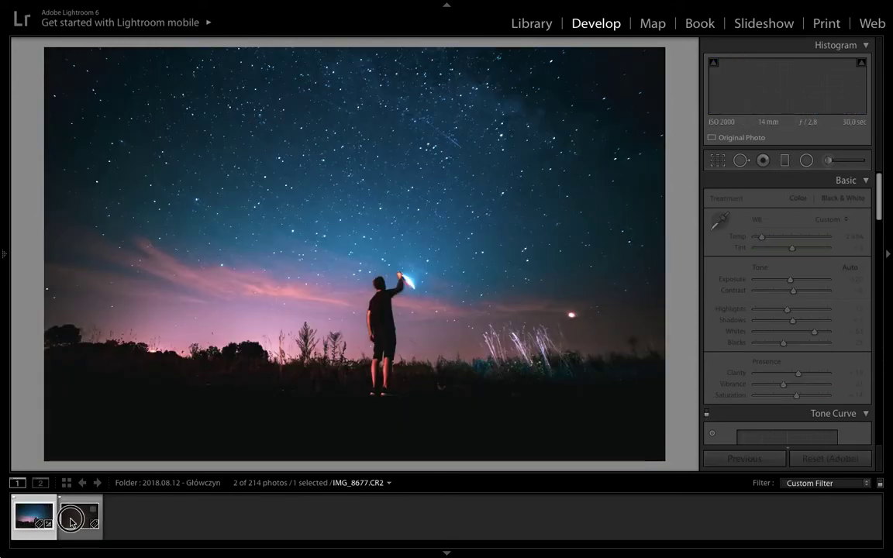
{"action": "left_click", "coordinate": [760, 459]}
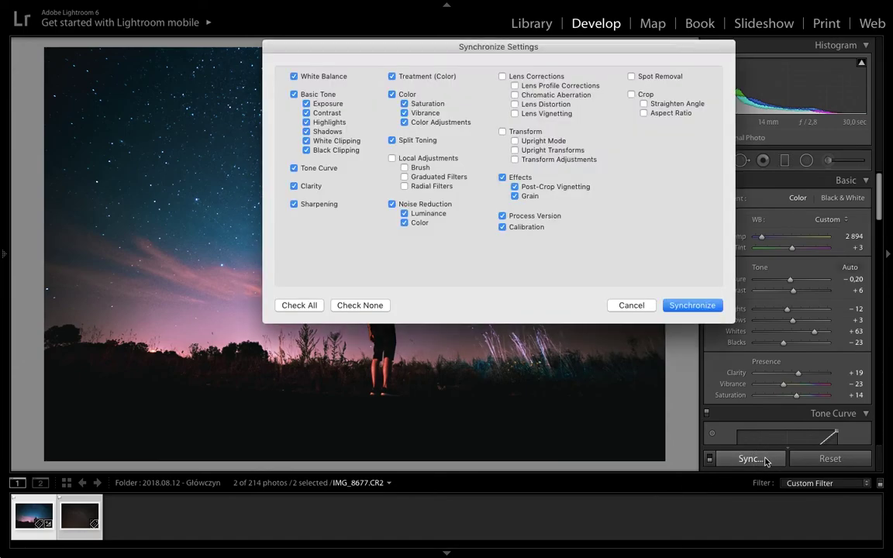
{"action": "key", "text": "Return"}
{"action": "left_click", "coordinate": [84, 524]}
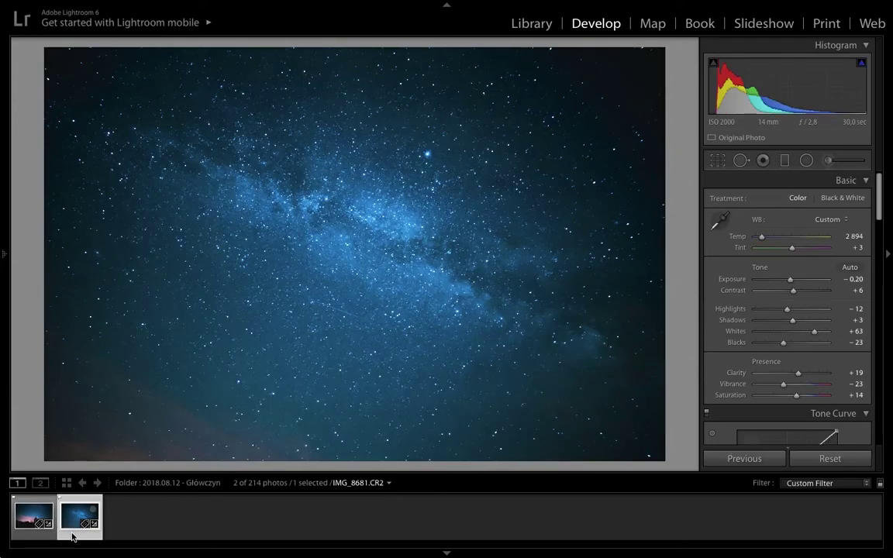
On IMG_8681 alone, set Highlights to -80, Whites to +58 and Contrast to +36.
{"action": "left_click", "coordinate": [72, 537]}
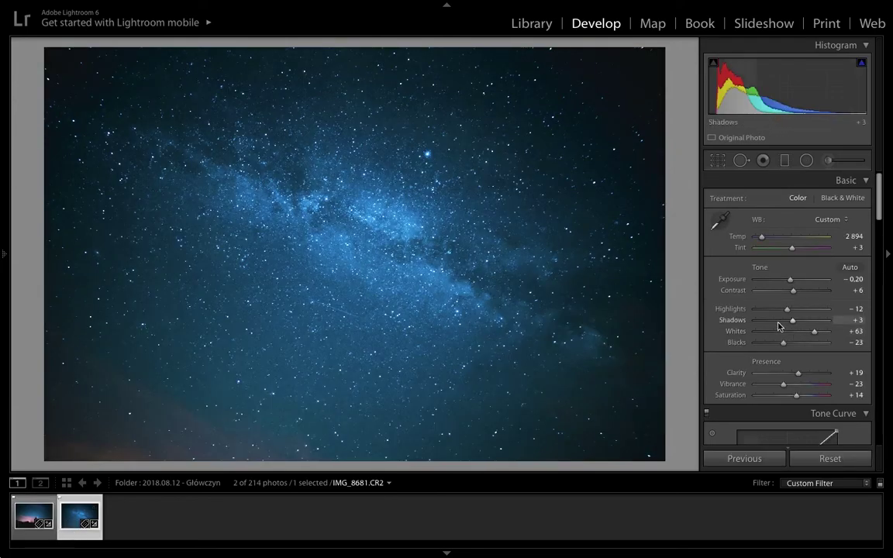
{"action": "left_click_drag", "start_coordinate": [765, 309], "coordinate": [763, 311]}
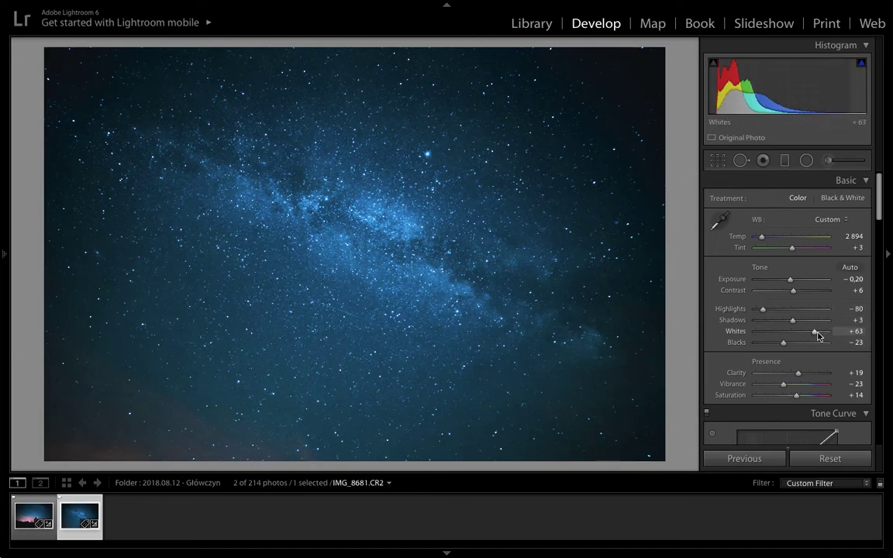
{"action": "left_click_drag", "start_coordinate": [818, 335], "coordinate": [813, 333]}
{"action": "left_click_drag", "start_coordinate": [801, 291], "coordinate": [805, 293]}
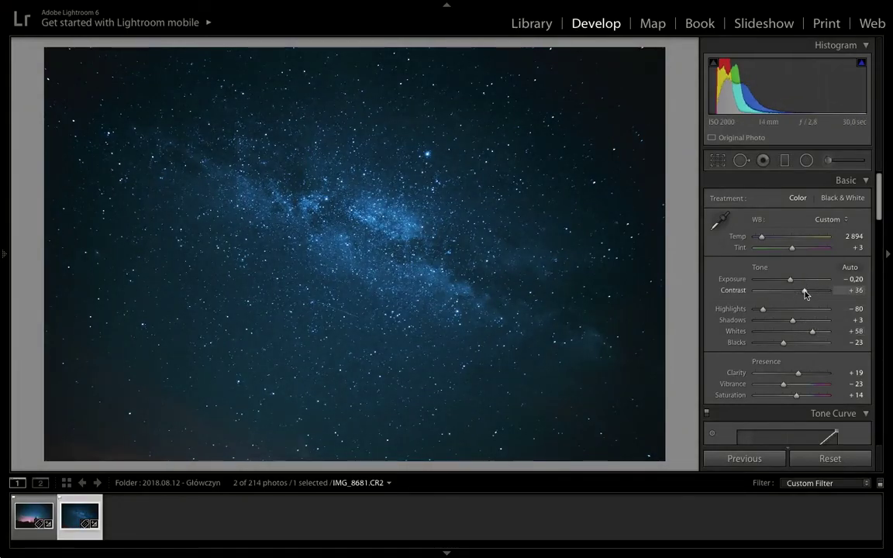